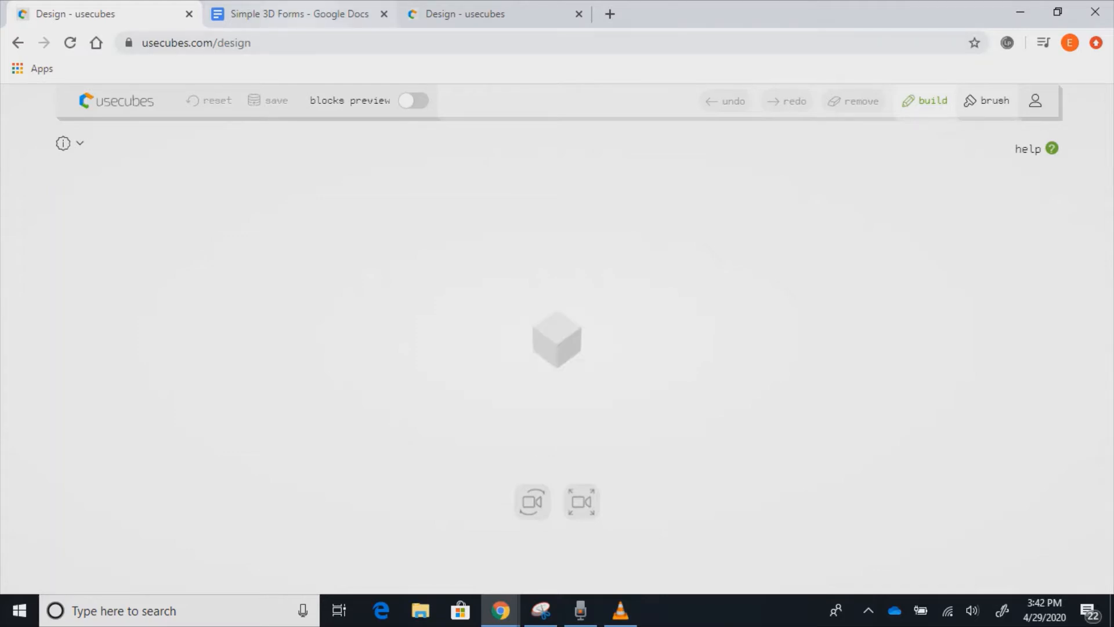
# - Bring up the 'Simple 3D Forms - Google Docs' browser tab
pyautogui.click(290, 14)
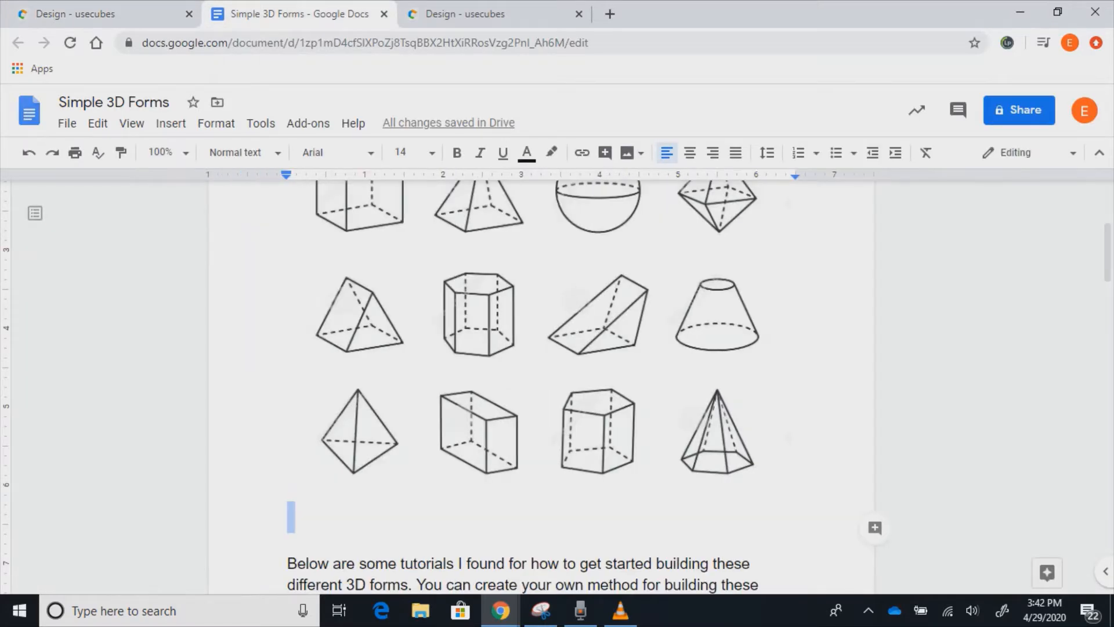
# - Look over the 3D shape drawings in the Simple 3D Forms document
pyautogui.click(288, 517)
pyautogui.scroll(4, 541, 386)
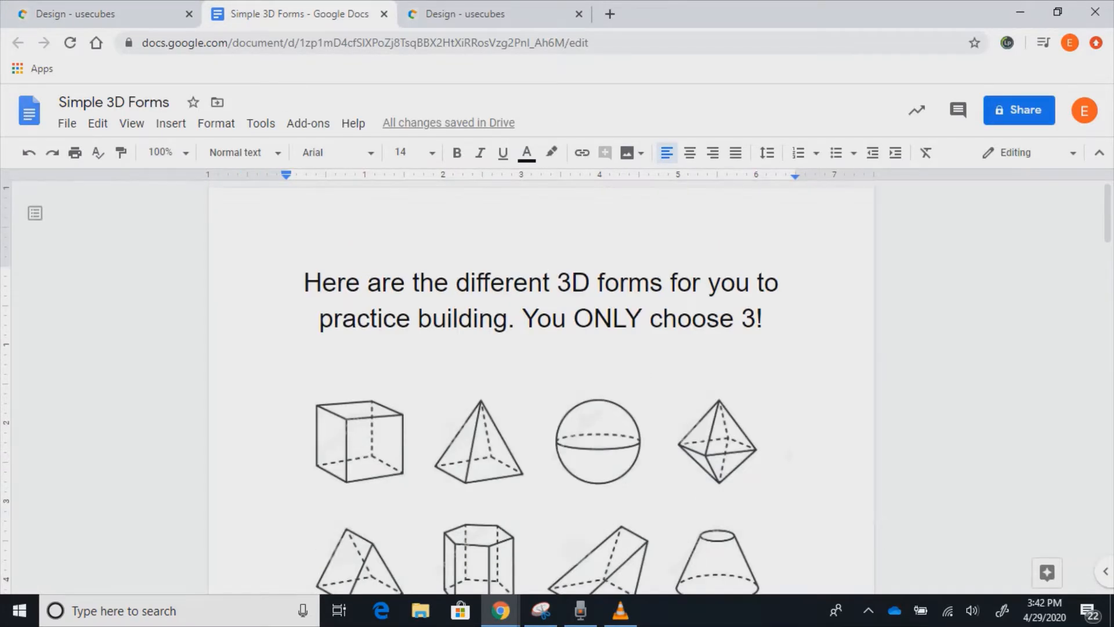
pyautogui.scroll(-3, 541, 386)
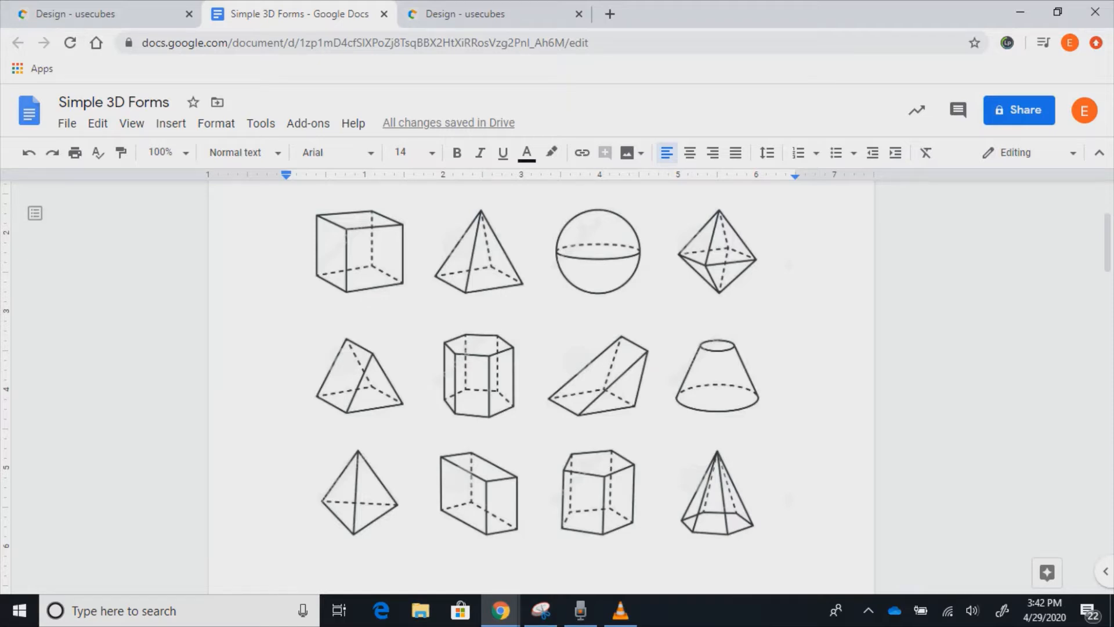
pyautogui.scroll(-4, 541, 387)
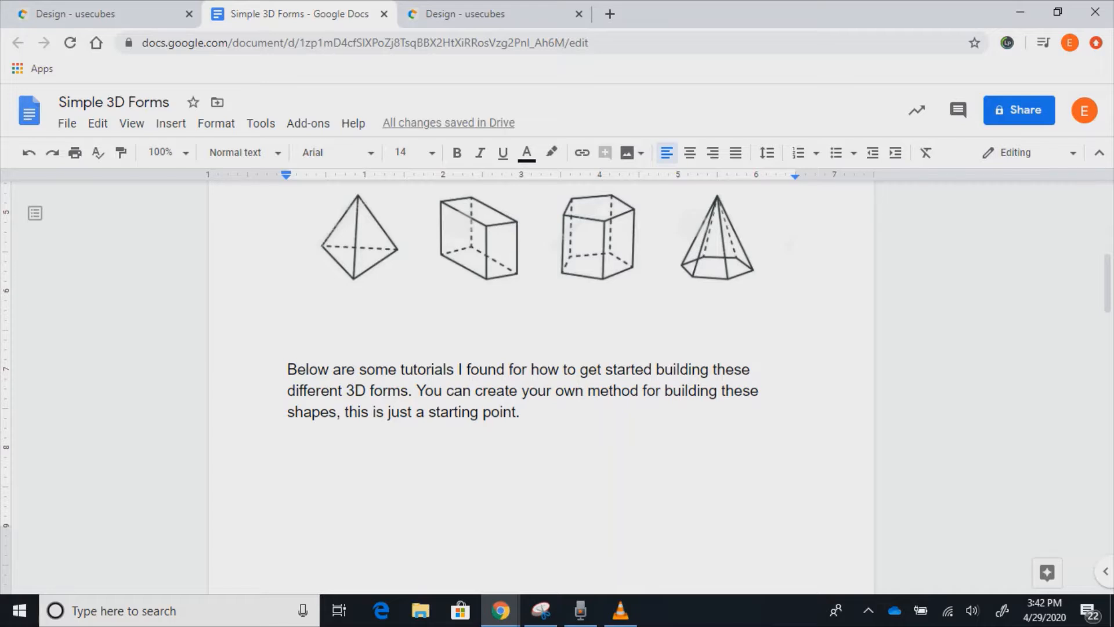
pyautogui.scroll(-7, 540, 386)
pyautogui.scroll(-3, 540, 386)
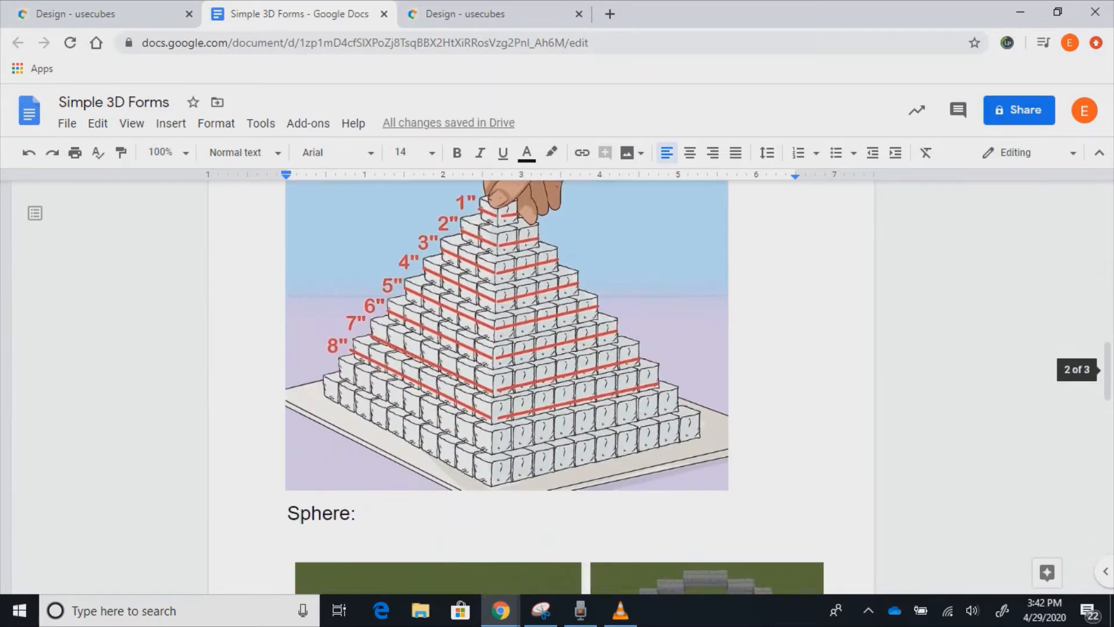
pyautogui.scroll(3, 541, 386)
# - Review the building tutorials, then go to the usecubes tab showing the pumpkin design
pyautogui.scroll(-8, 540, 386)
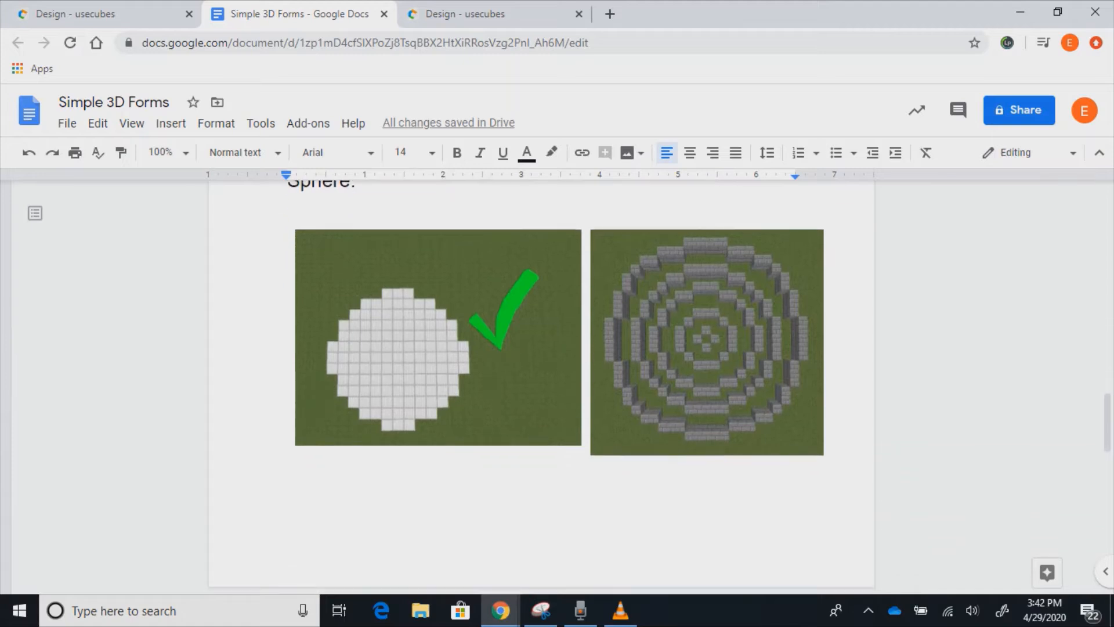
pyautogui.scroll(-6, 541, 386)
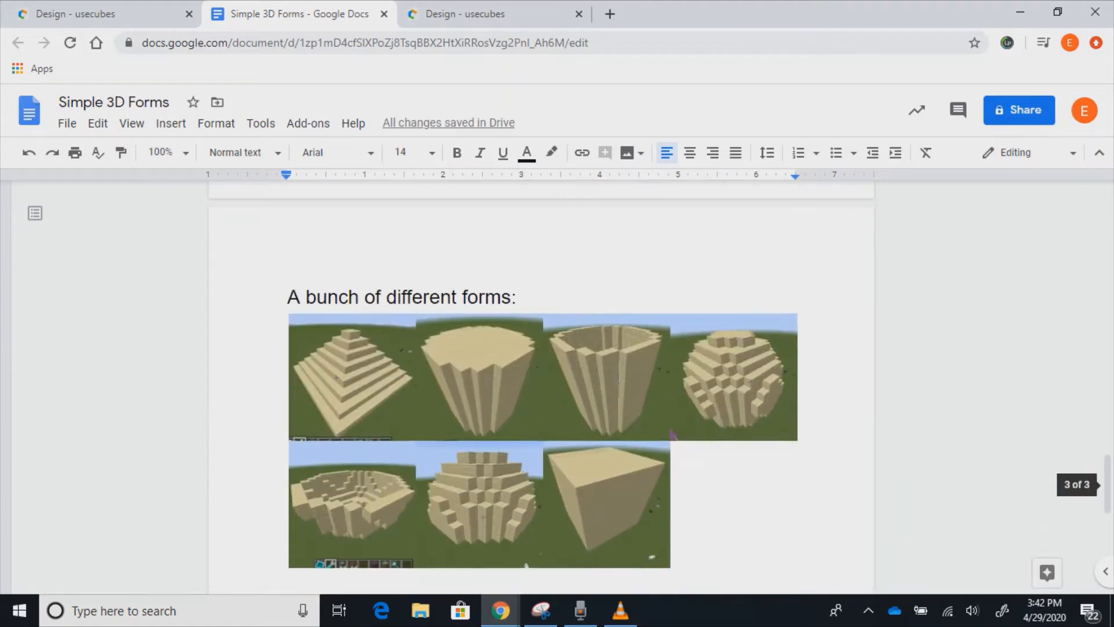
pyautogui.scroll(-2, 541, 383)
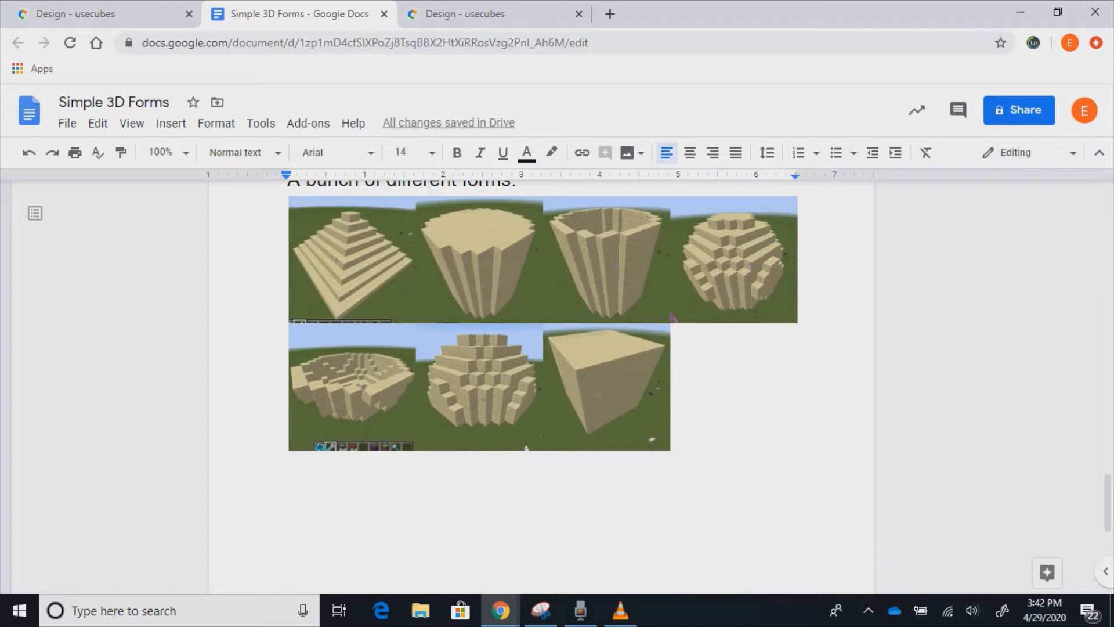
pyautogui.scroll(8, 541, 386)
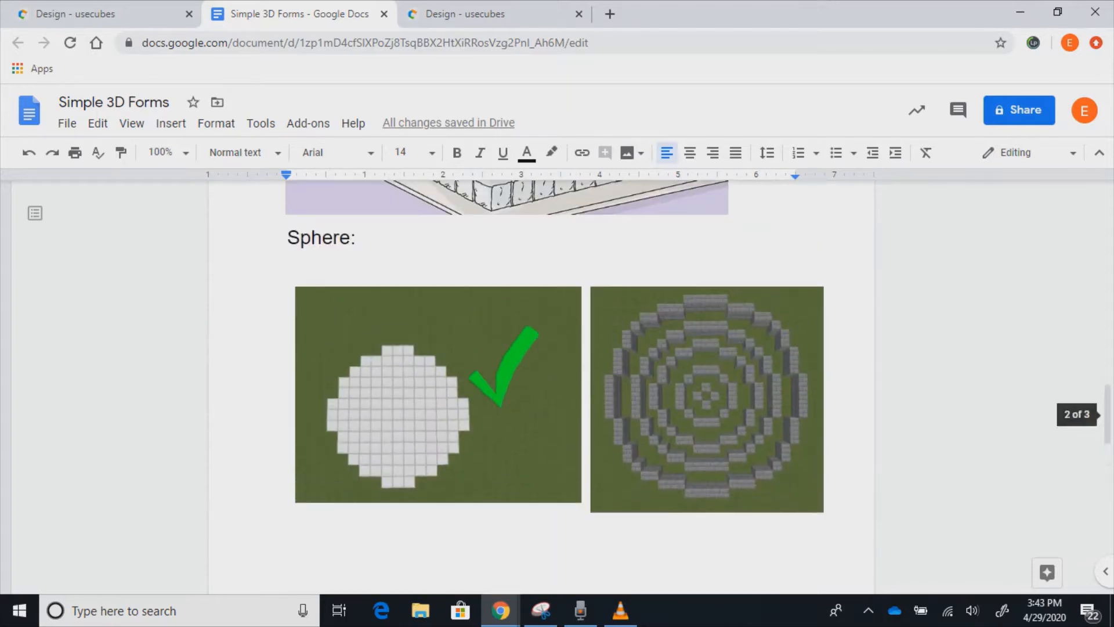
pyautogui.click(493, 14)
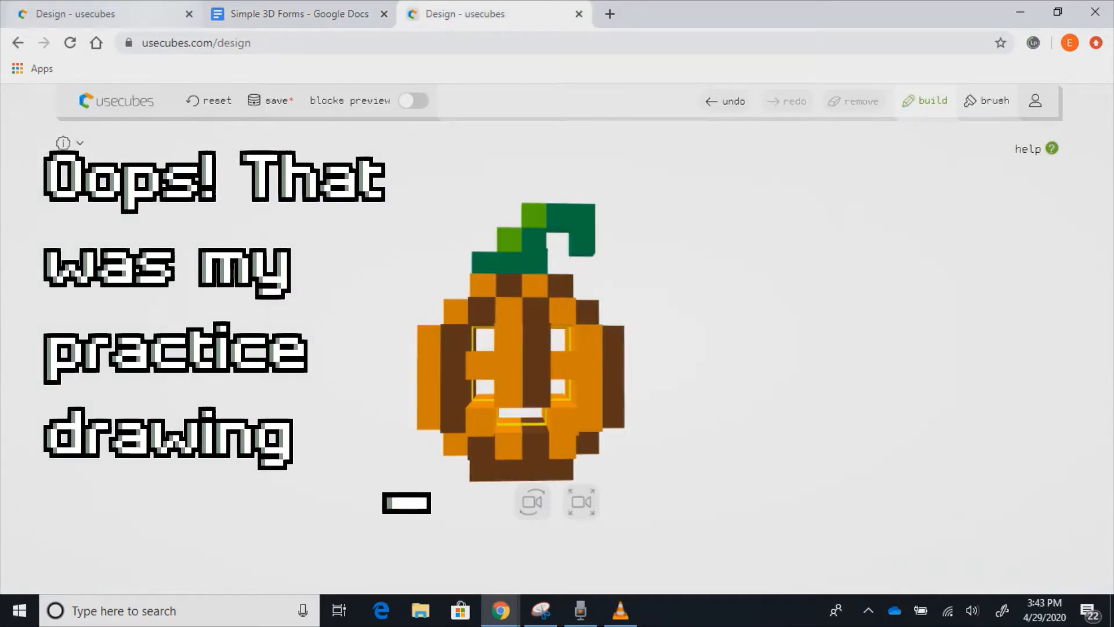
# - Return to the blank usecubes design and select its single starting cube to show build arrows
pyautogui.click(139, 14)
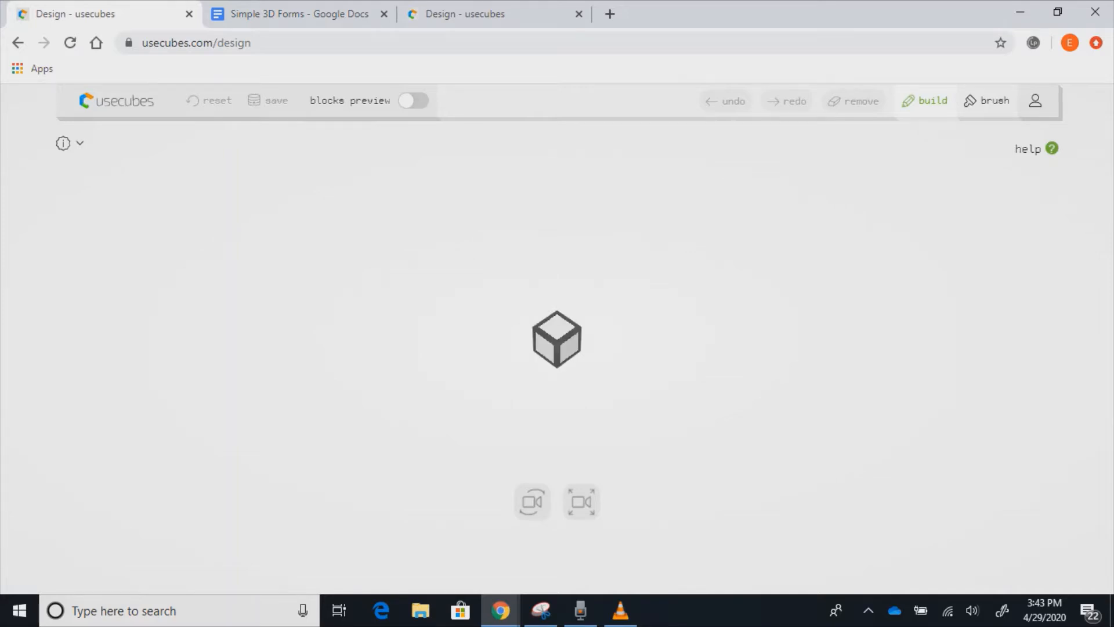
pyautogui.click(557, 340)
pyautogui.click(557, 339)
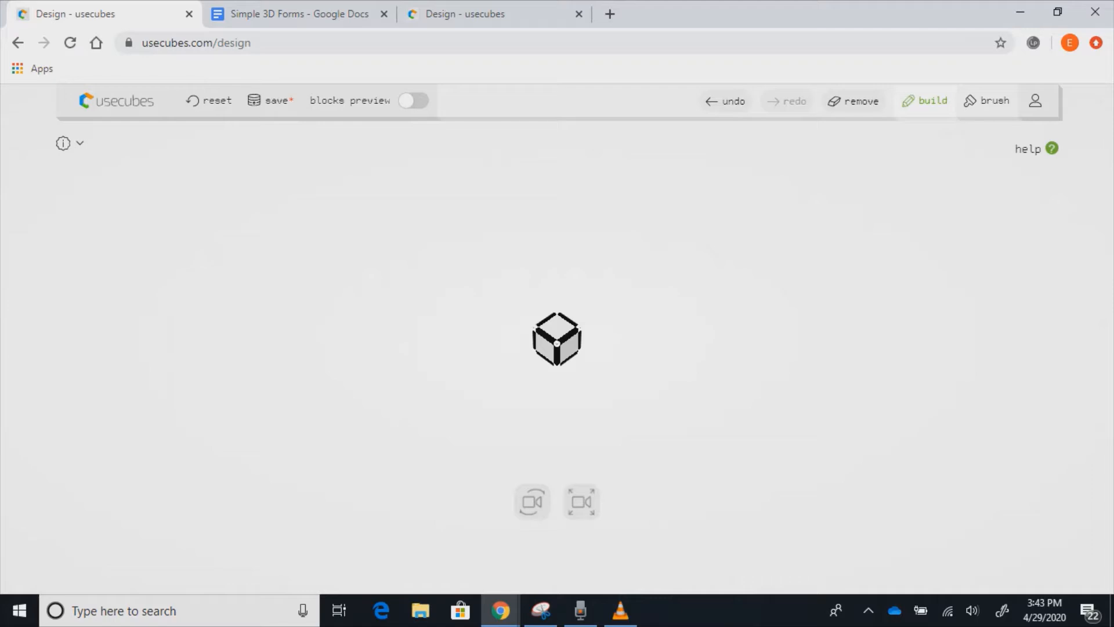
pyautogui.click(557, 340)
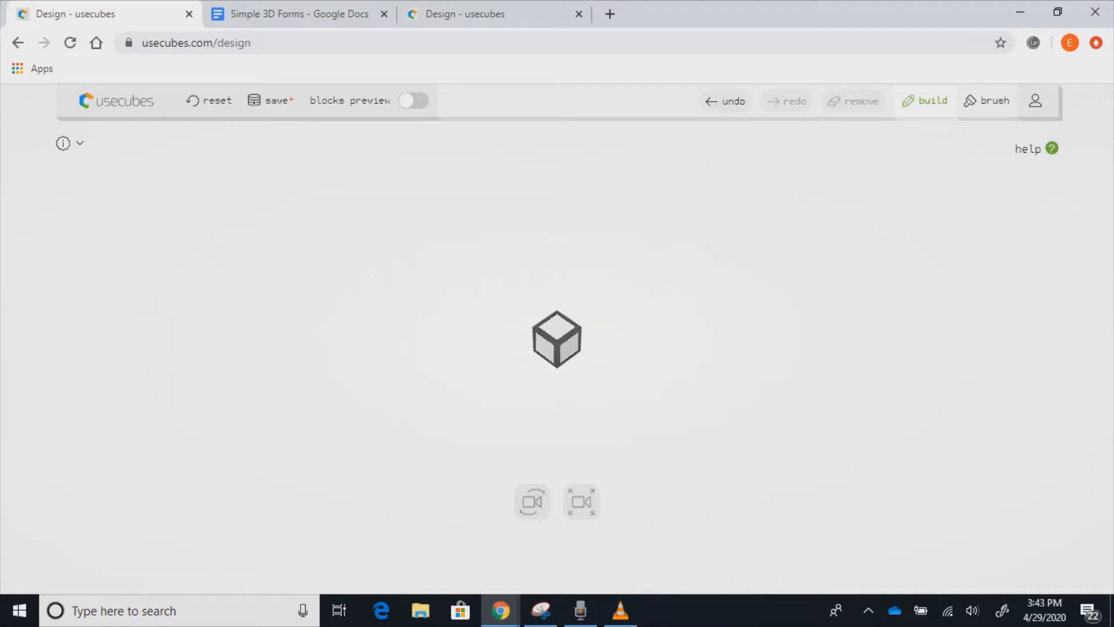
pyautogui.click(557, 340)
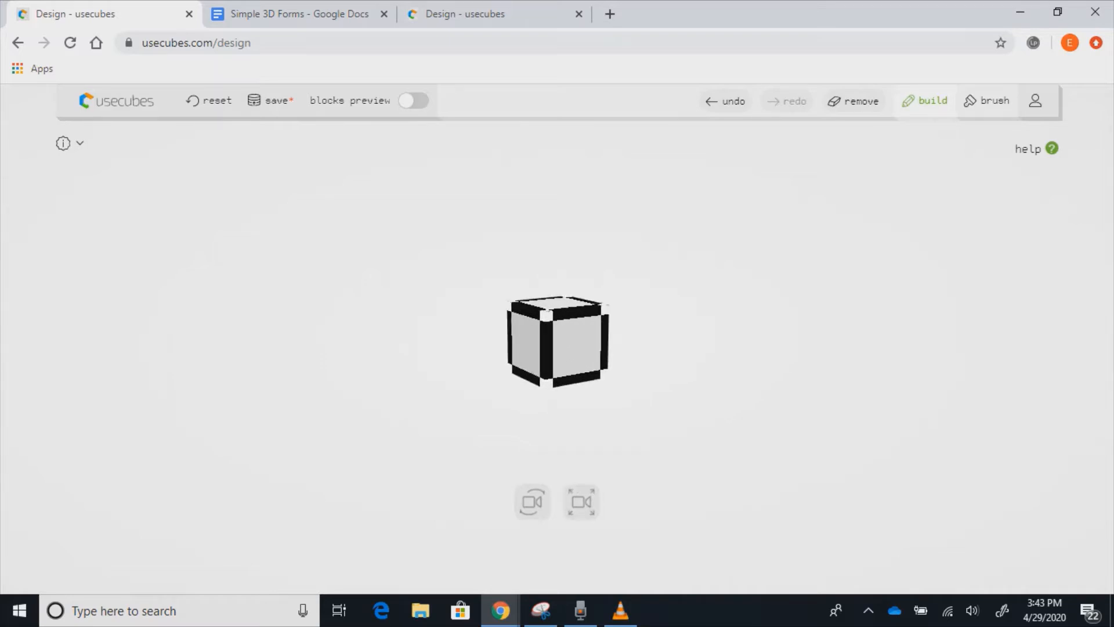
# - Zoom out, select the lone grey cube, and switch to painting mode with the colour palette
pyautogui.scroll(-5, 558, 342)
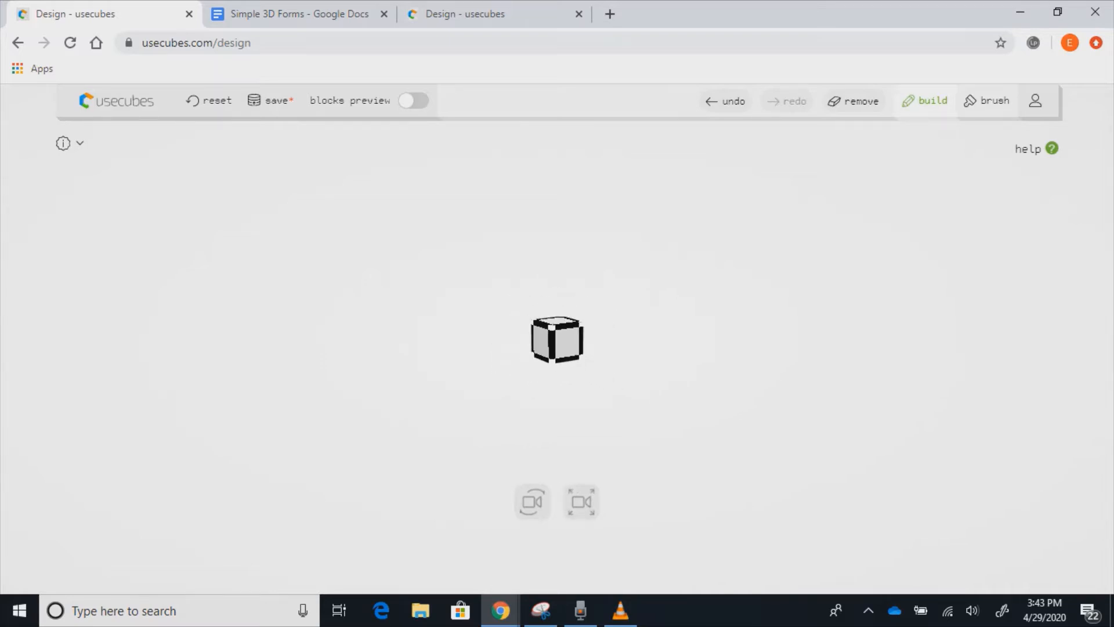
pyautogui.click(557, 341)
pyautogui.click(556, 341)
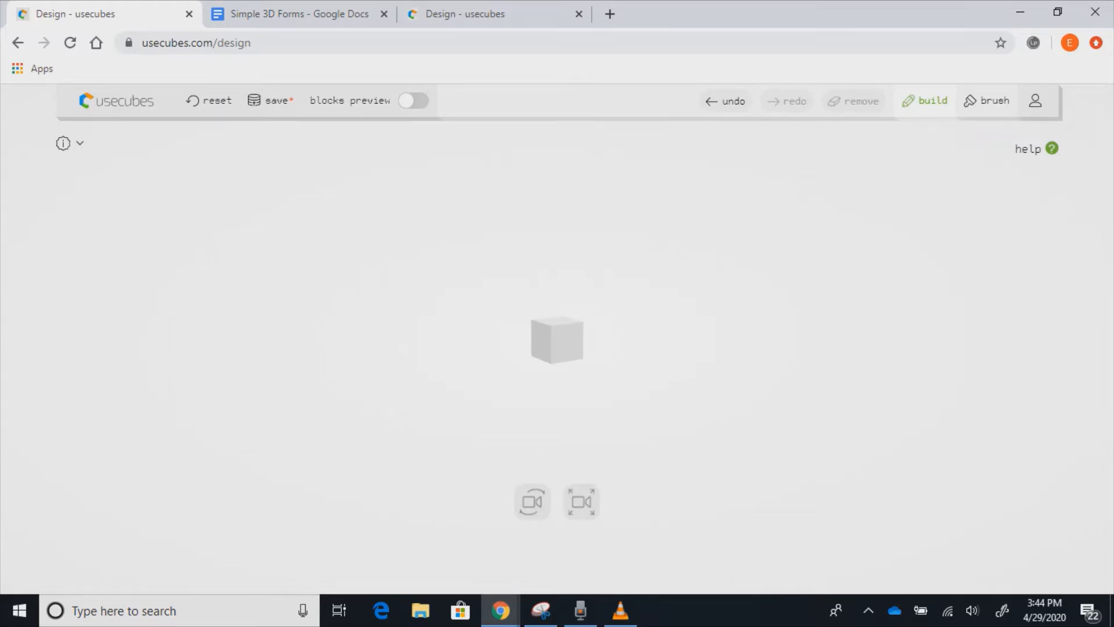
pyautogui.click(556, 341)
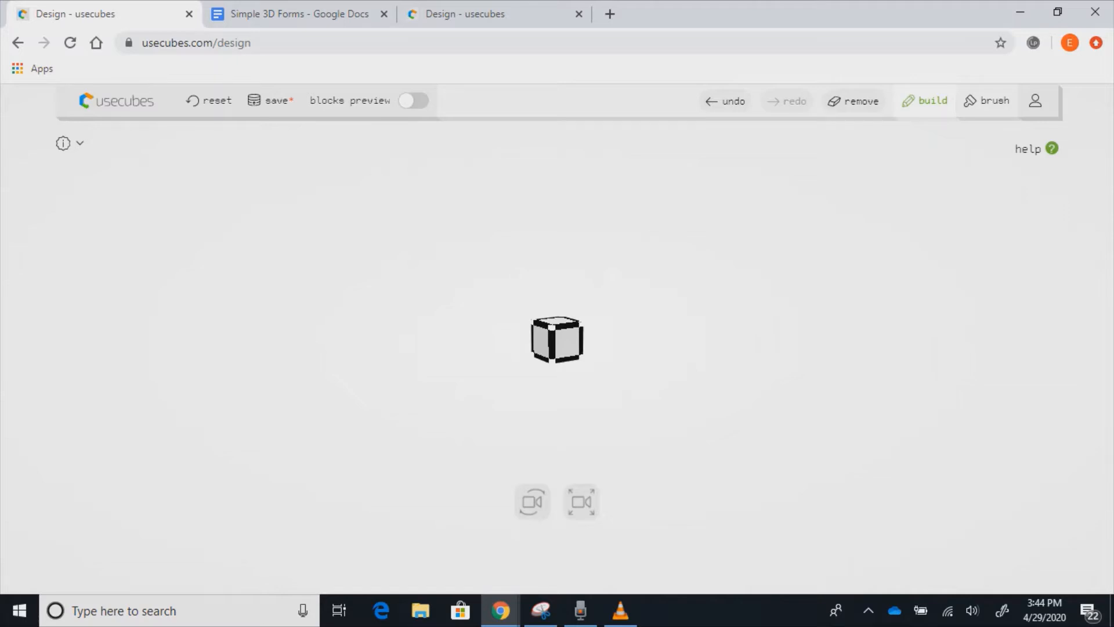
pyautogui.click(986, 100)
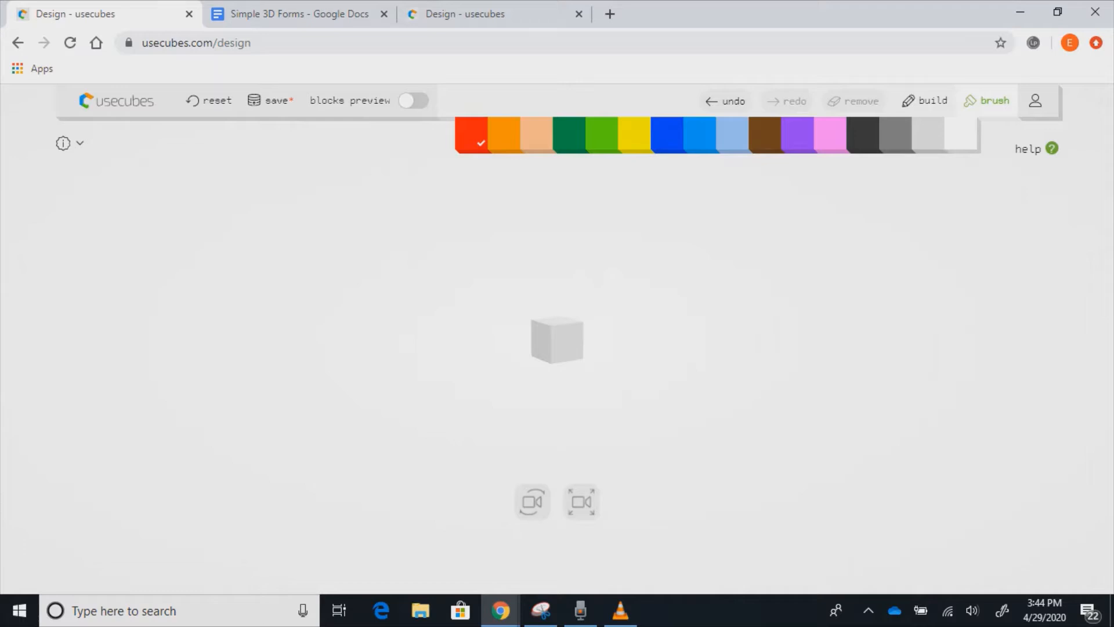
# - Paint the starting cube blue, after briefly trying dark green, and return to building mode
pyautogui.click(667, 134)
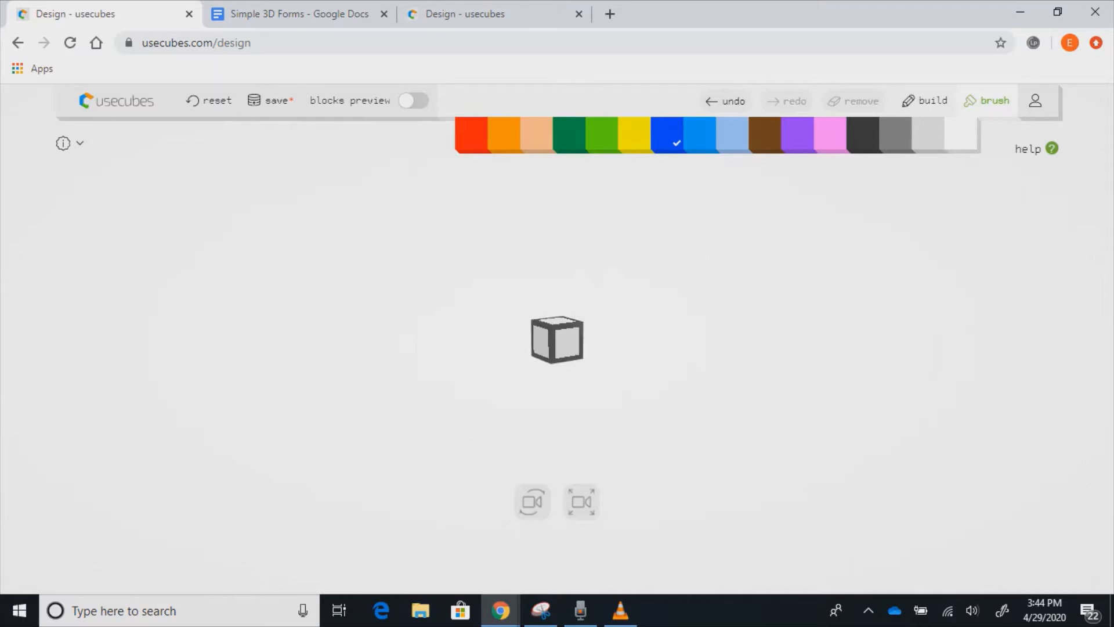
pyautogui.click(557, 339)
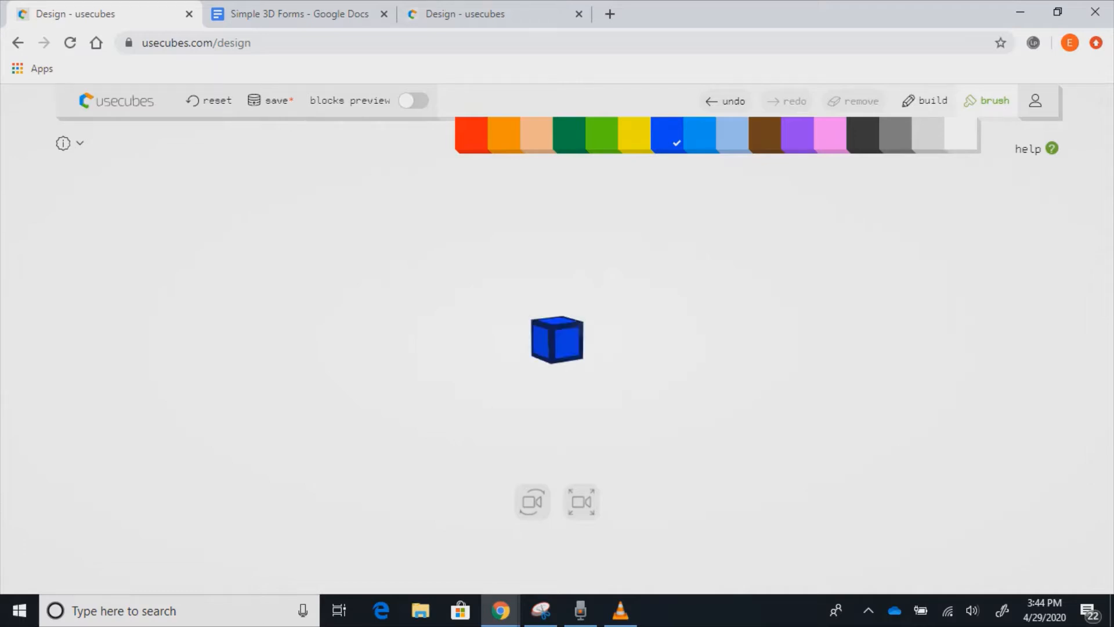
pyautogui.click(569, 134)
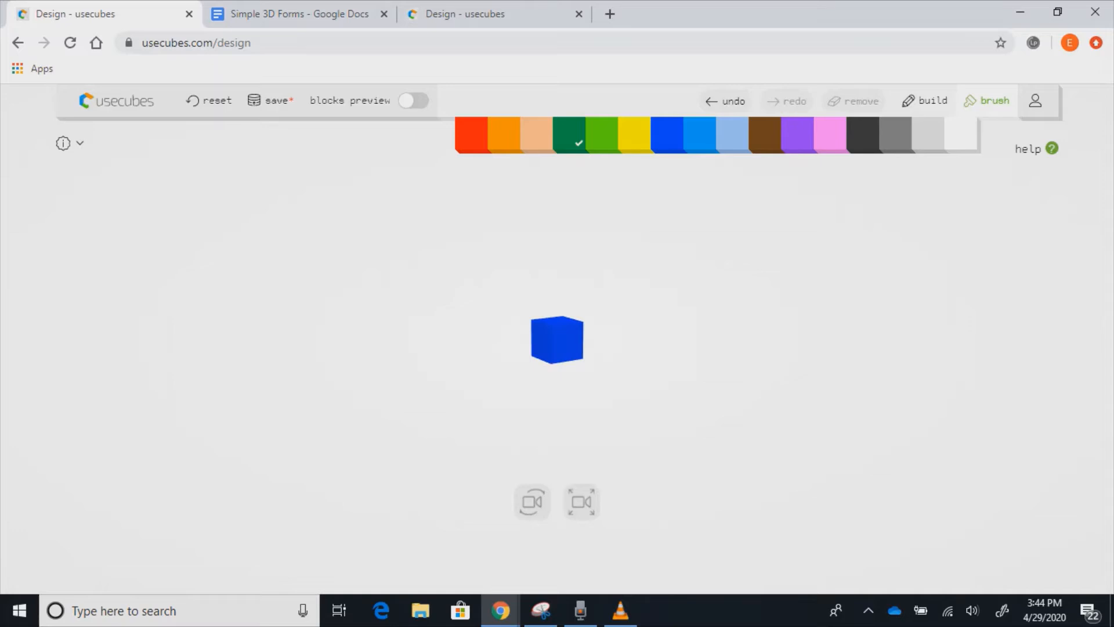
pyautogui.click(557, 339)
pyautogui.click(667, 134)
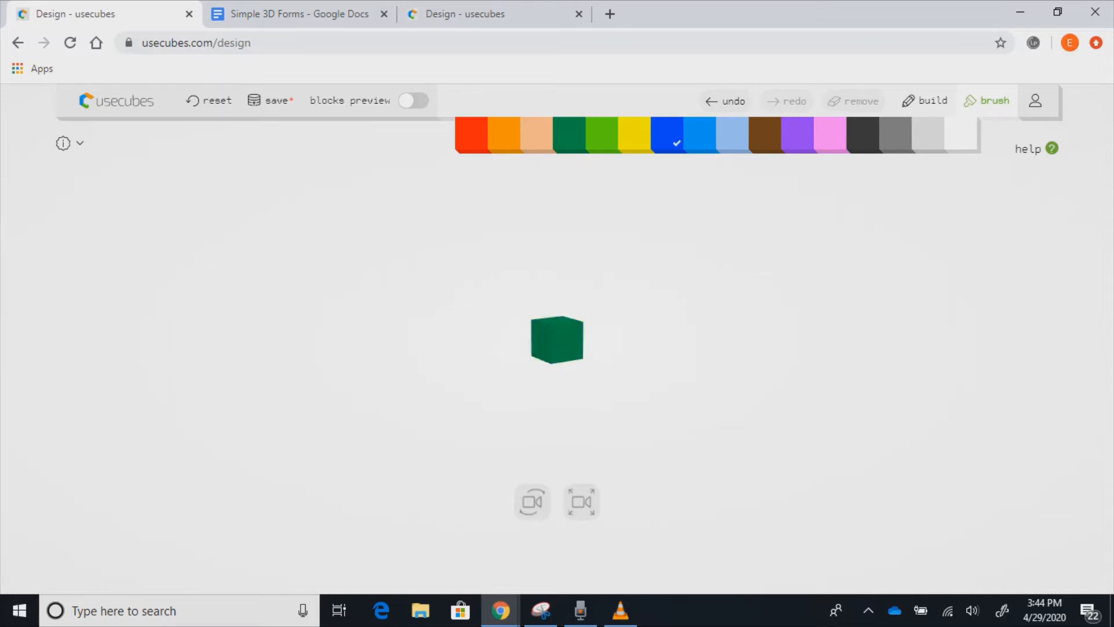
pyautogui.click(557, 339)
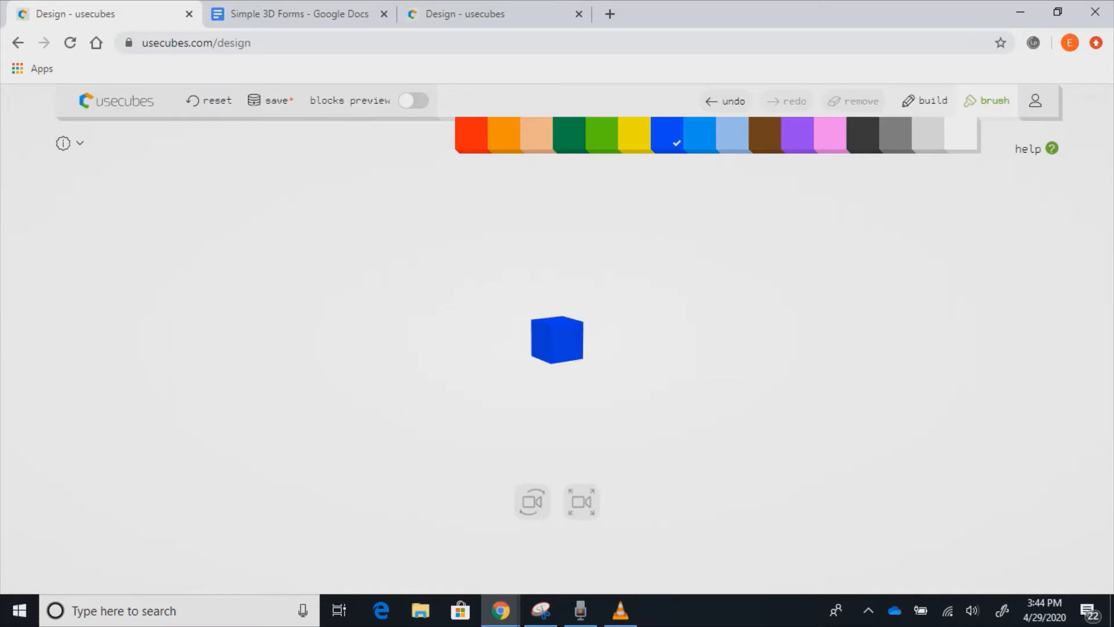
pyautogui.click(925, 100)
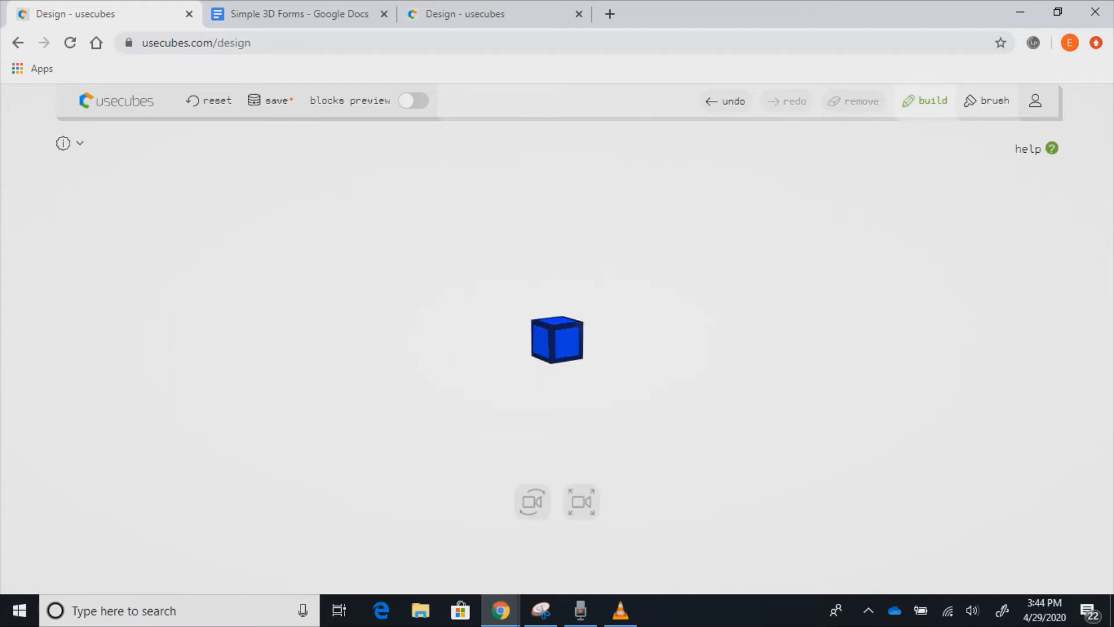
# - Extrude the blue cube sideways and upward into a three-cube L shape
pyautogui.click(558, 341)
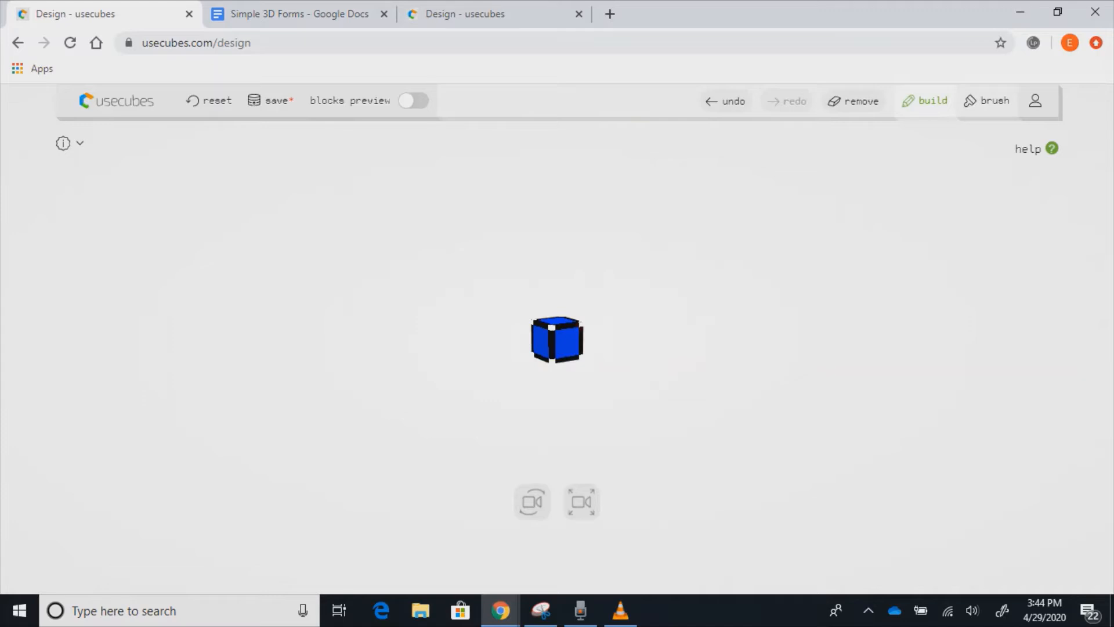
pyautogui.click(567, 342)
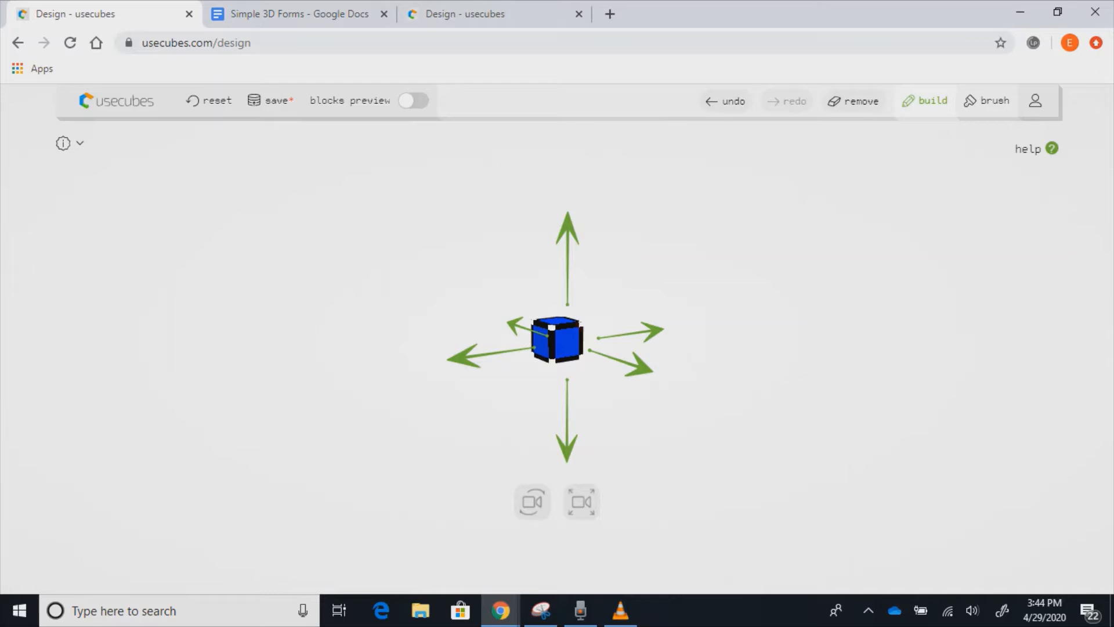
pyautogui.moveTo(568, 232); pyautogui.dragTo(568, 76)
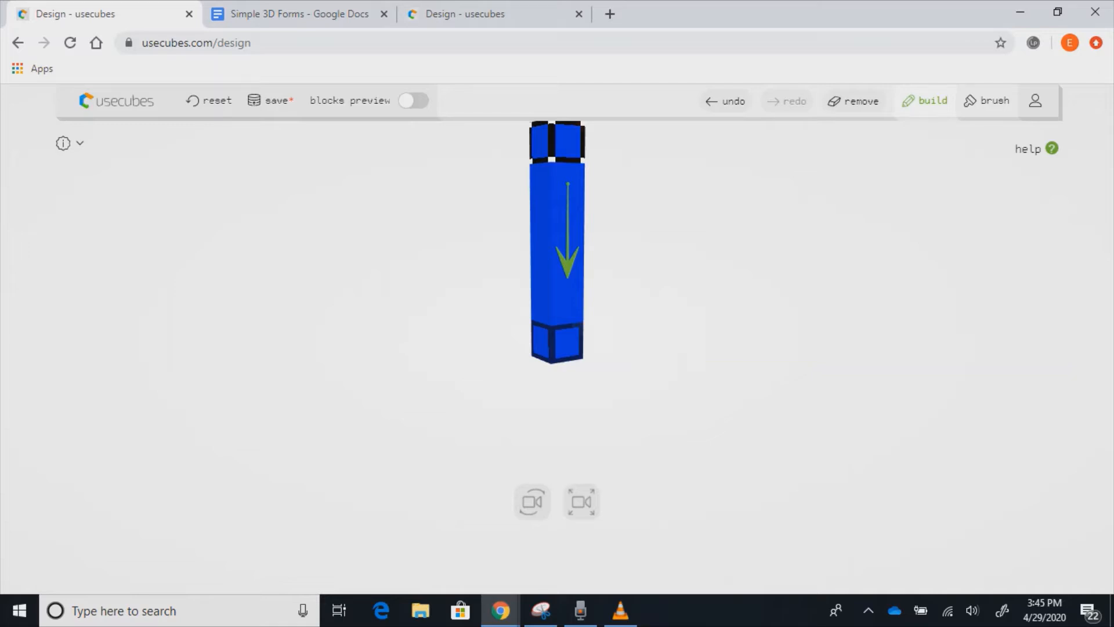
pyautogui.moveTo(568, 255); pyautogui.dragTo(567, 461)
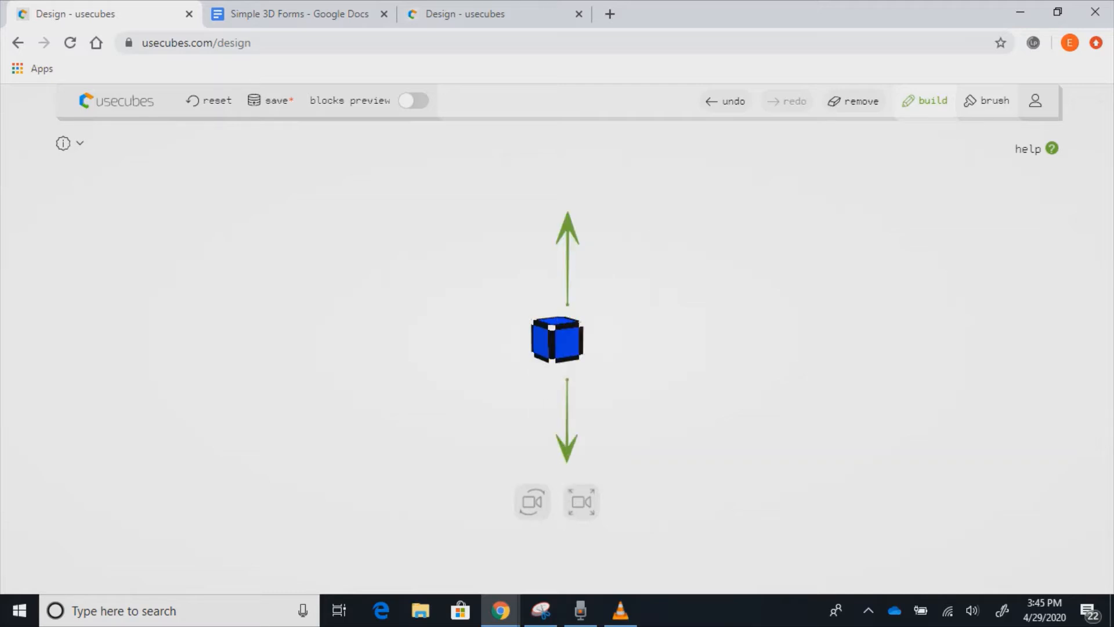
pyautogui.moveTo(568, 354); pyautogui.dragTo(458, 359)
pyautogui.moveTo(491, 350); pyautogui.dragTo(525, 304)
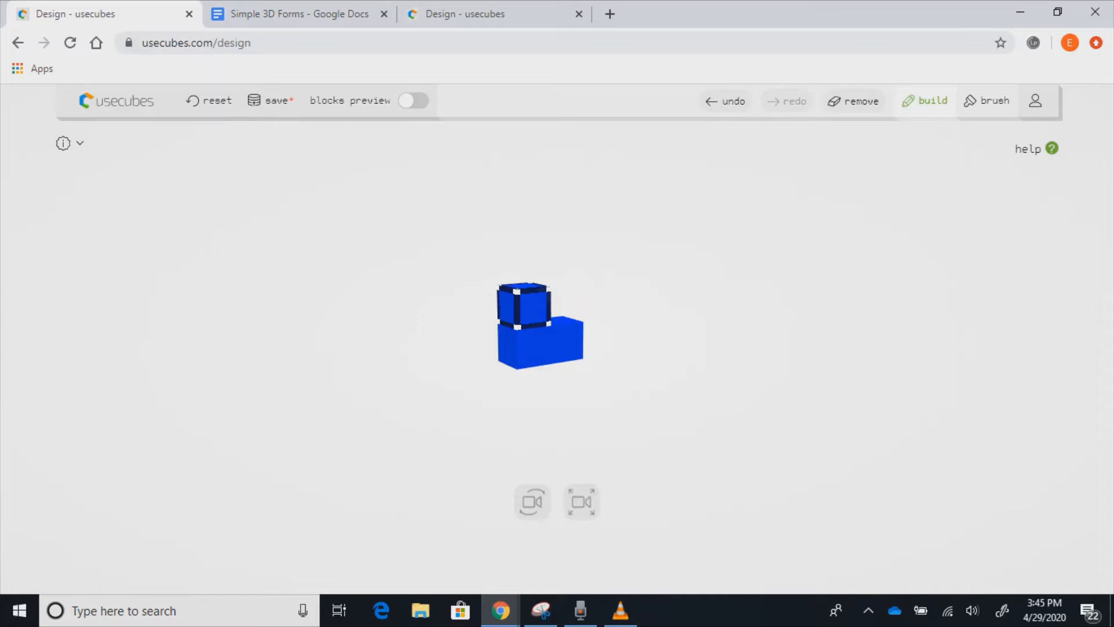
pyautogui.click(1036, 149)
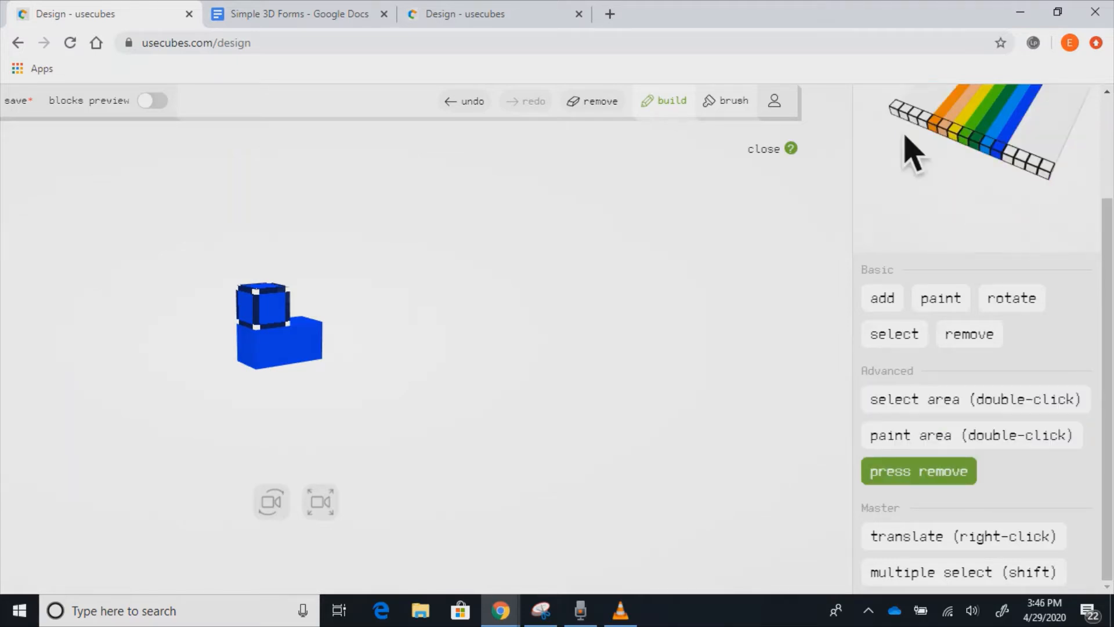
pyautogui.press('Escape')
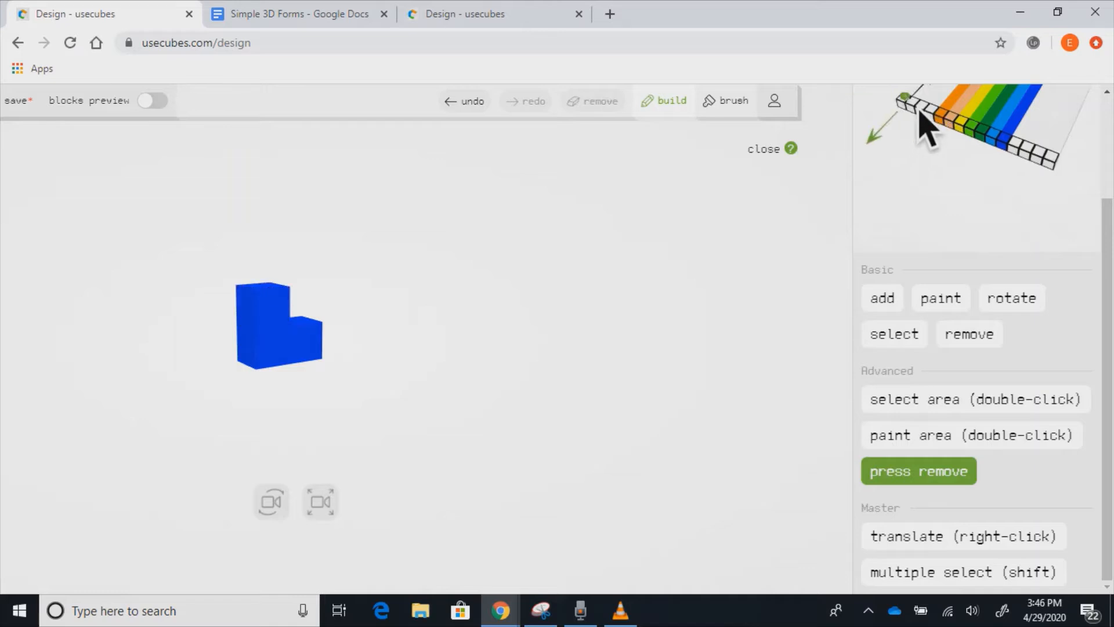
pyautogui.scroll(3, 1094, 124)
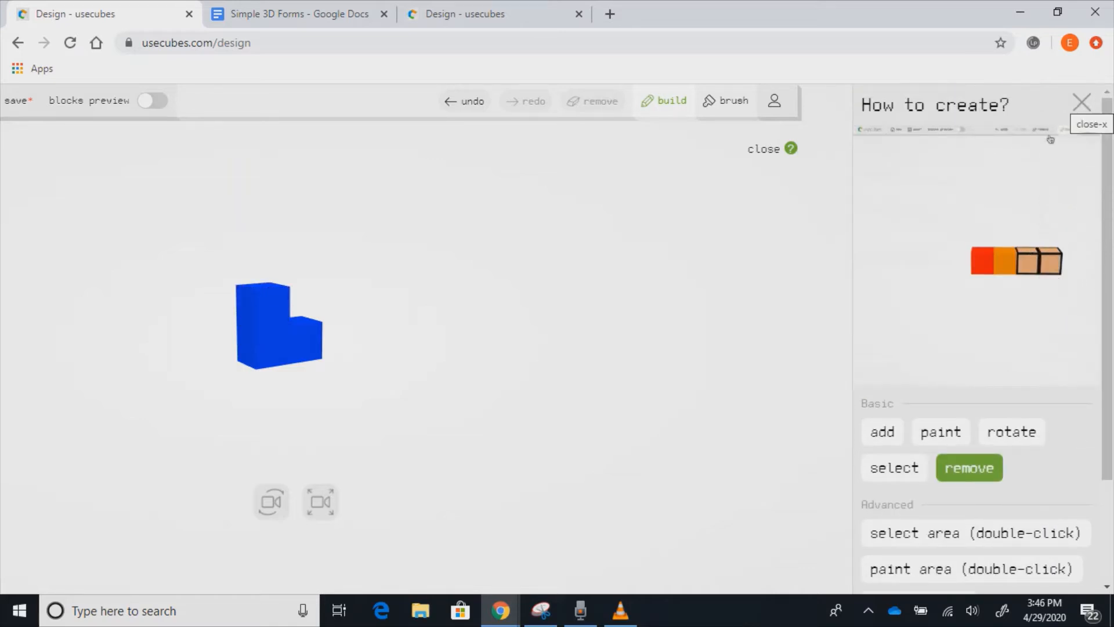
pyautogui.click(1081, 102)
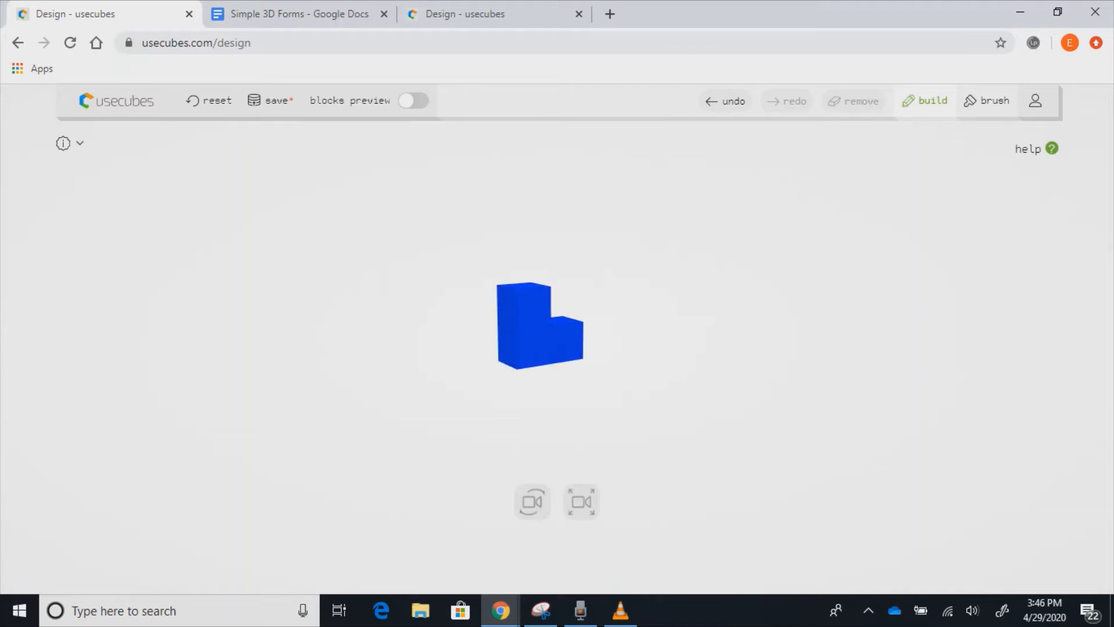
pyautogui.moveTo(464, 418); pyautogui.dragTo(678, 410)
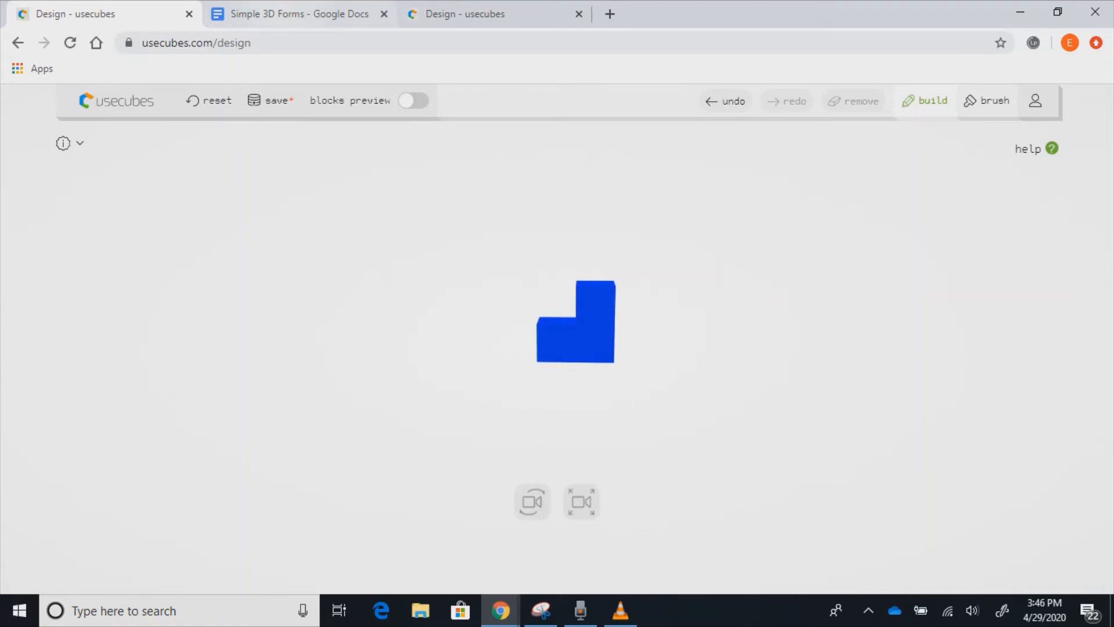
pyautogui.click(290, 14)
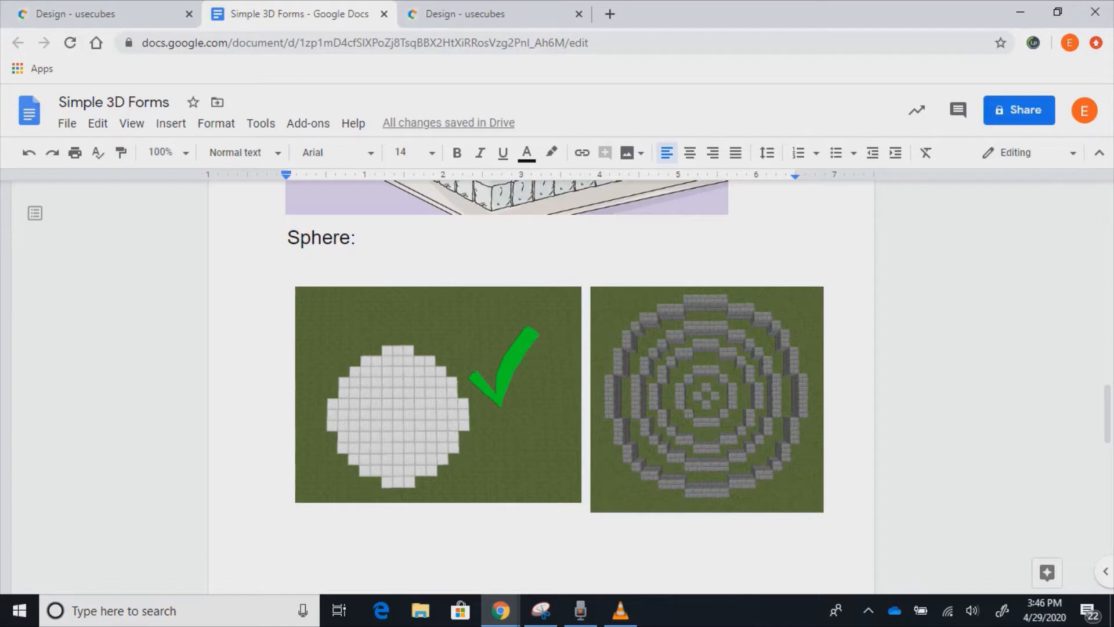
pyautogui.scroll(10, 556, 383)
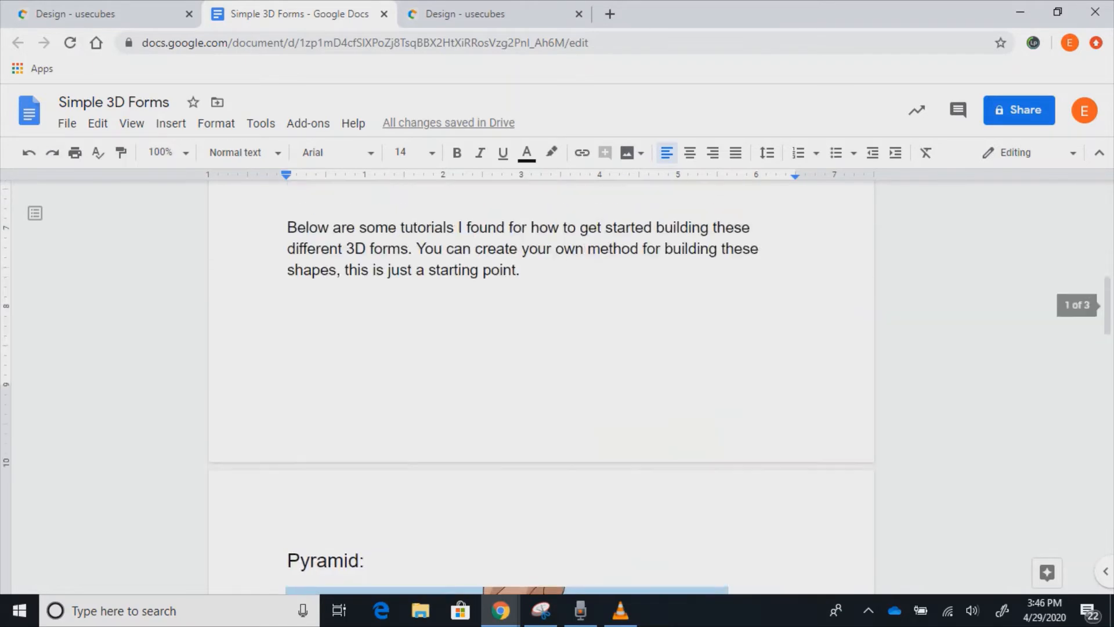
pyautogui.scroll(8, 557, 383)
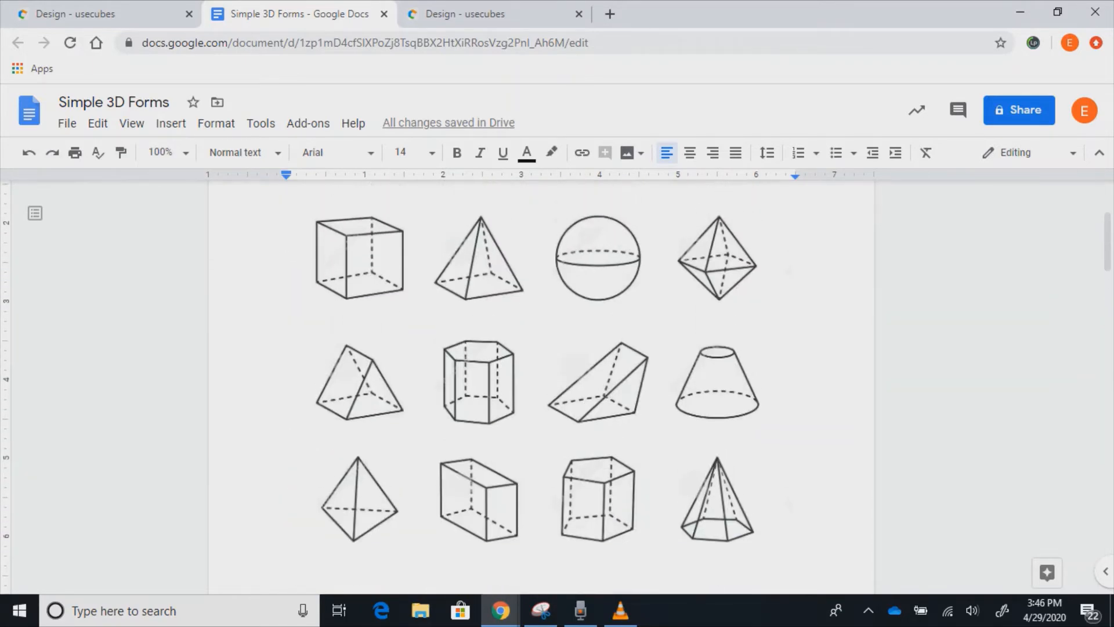
pyautogui.scroll(-1, 557, 383)
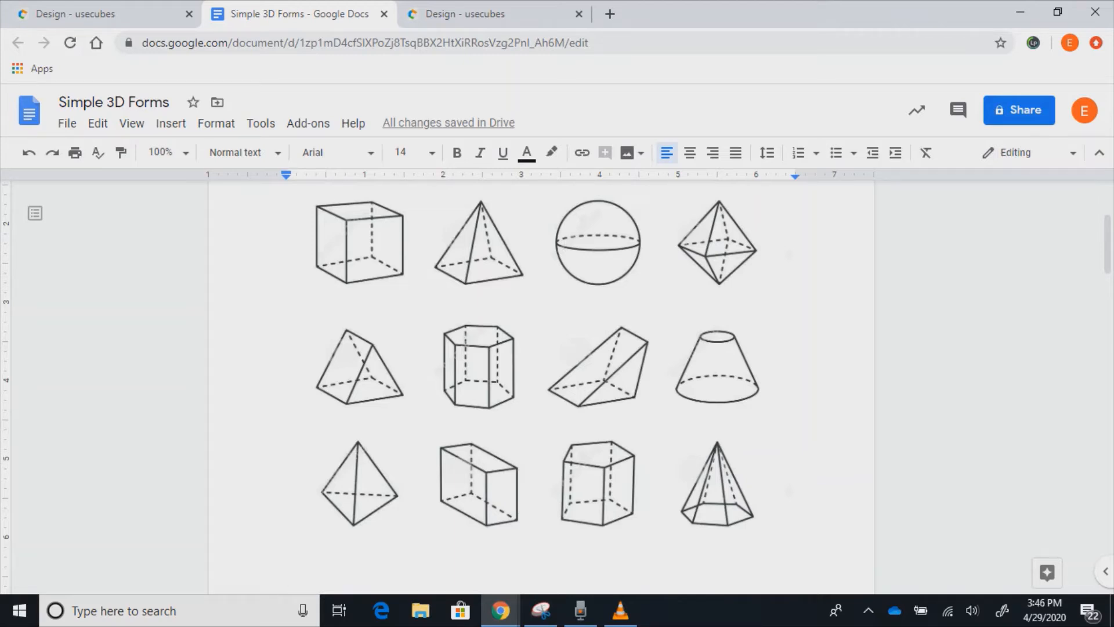
pyautogui.click(116, 14)
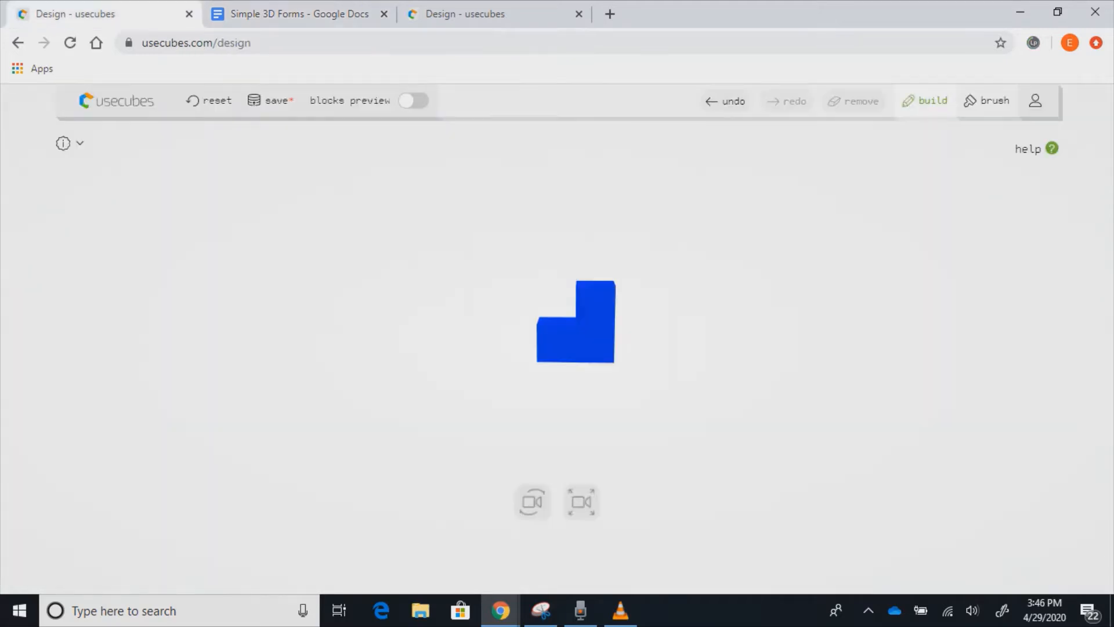
# - Add a cube above the lower-left one to make a 2×2 square, then select all four cubes
pyautogui.click(556, 342)
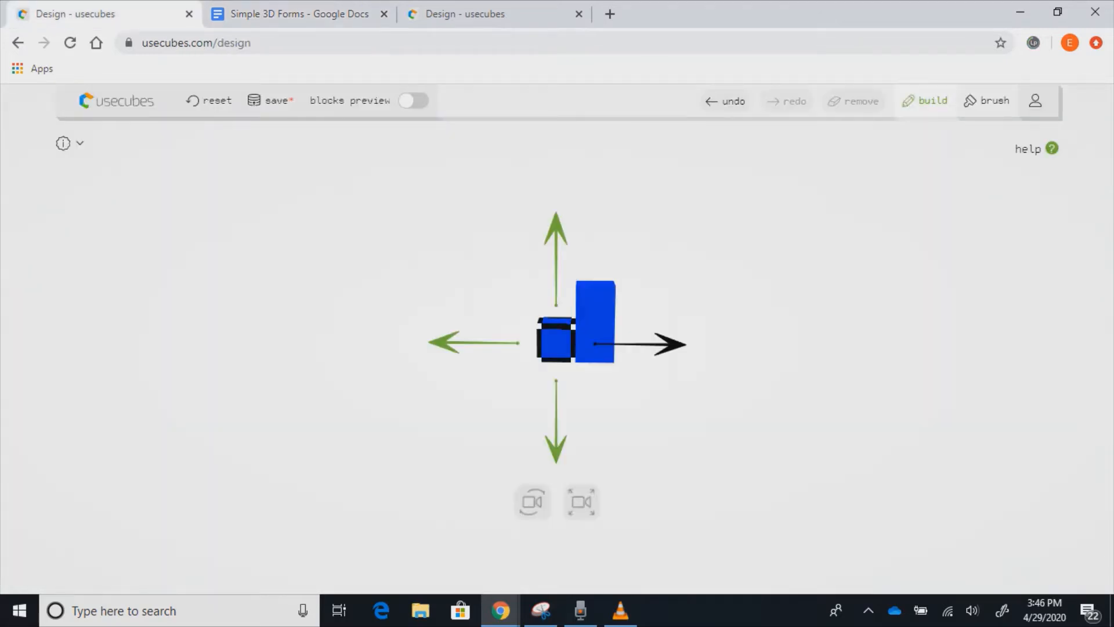
pyautogui.moveTo(556, 232); pyautogui.dragTo(555, 190)
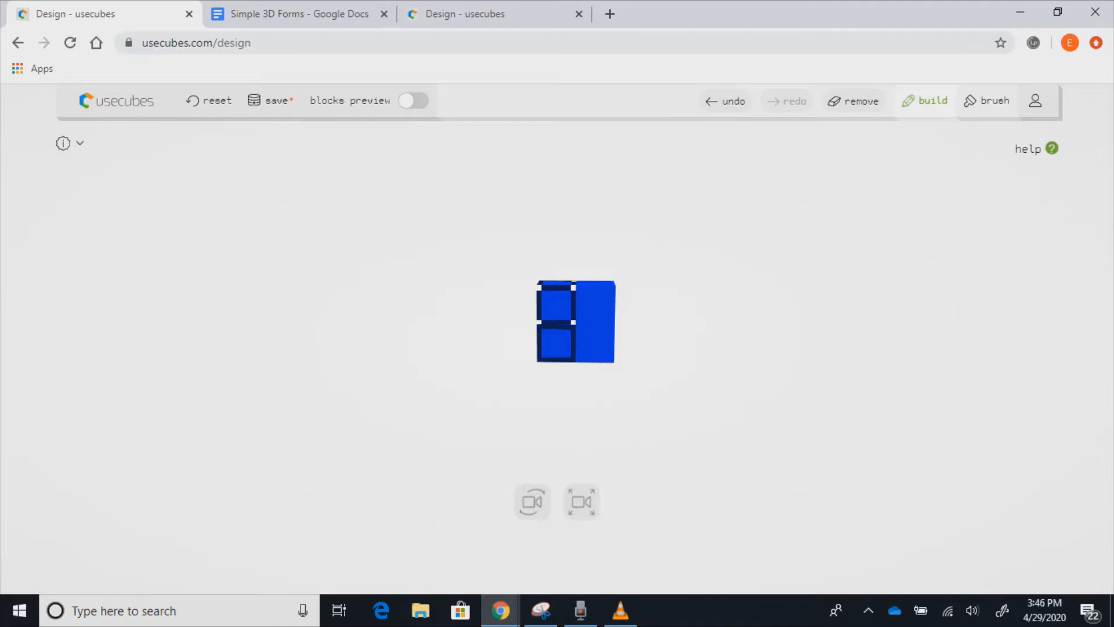
pyautogui.click(556, 342)
pyautogui.click(595, 344)
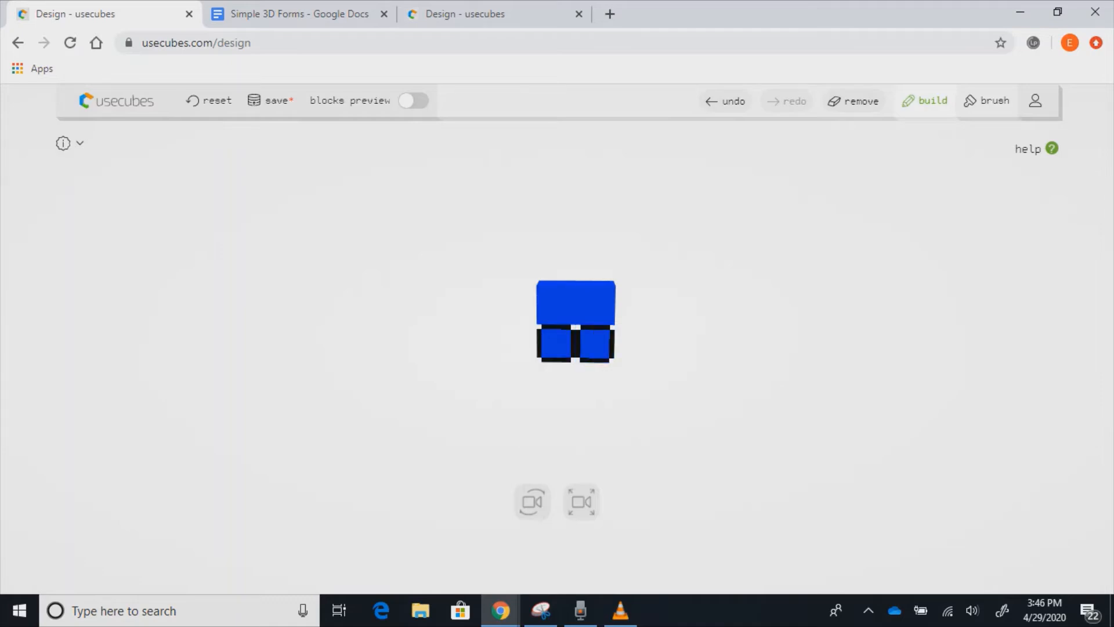
pyautogui.click(595, 305)
pyautogui.click(556, 305)
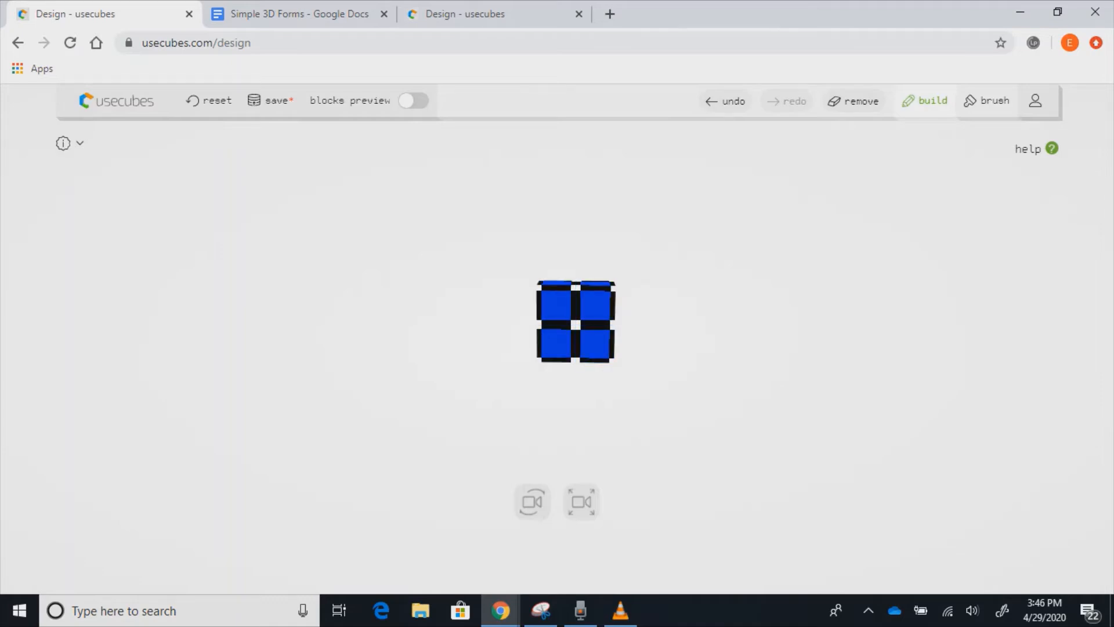
pyautogui.moveTo(580, 401); pyautogui.dragTo(510, 401)
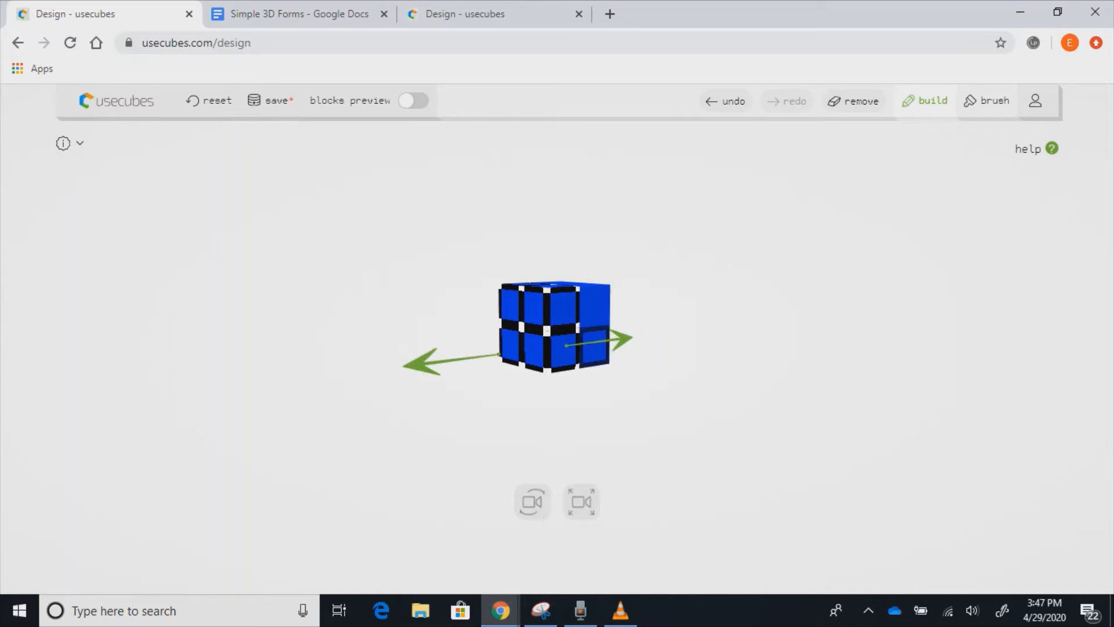
# - Stretch the block left into a longer box, then select its eight front cubes and extend them rightward
pyautogui.moveTo(566, 347); pyautogui.dragTo(493, 355)
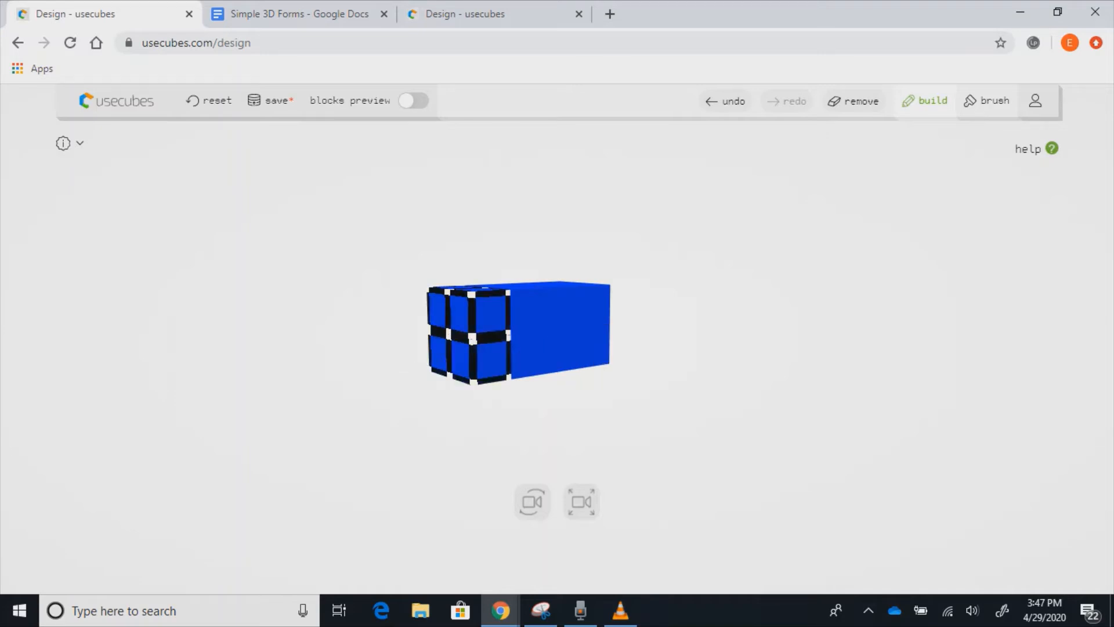
pyautogui.press('Escape')
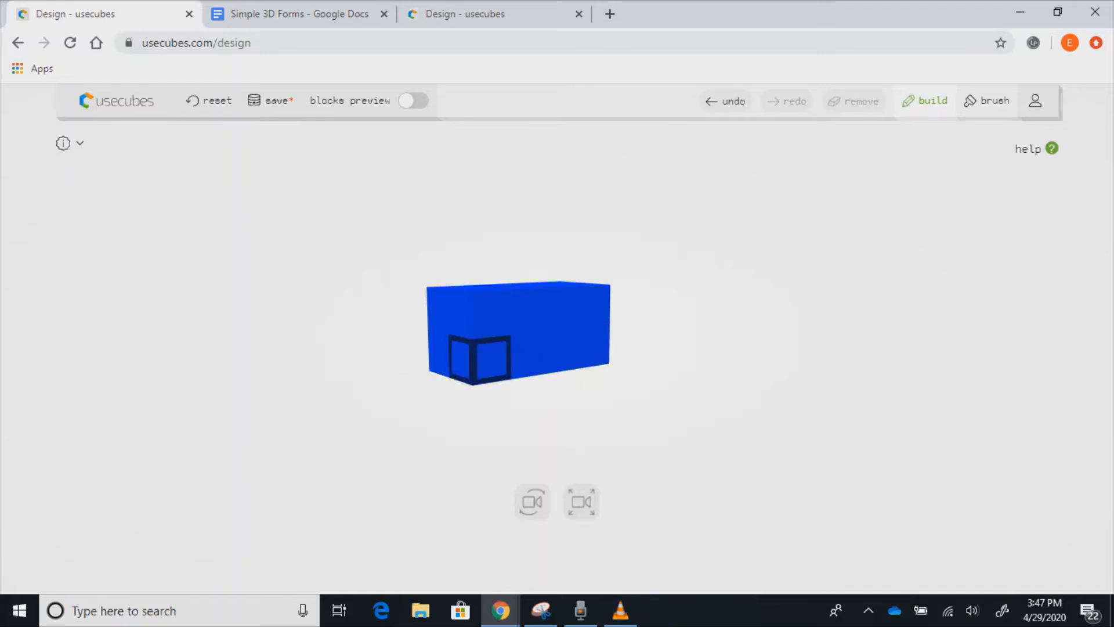
pyautogui.click(492, 359)
pyautogui.click(492, 315)
pyautogui.click(529, 312)
pyautogui.click(563, 309)
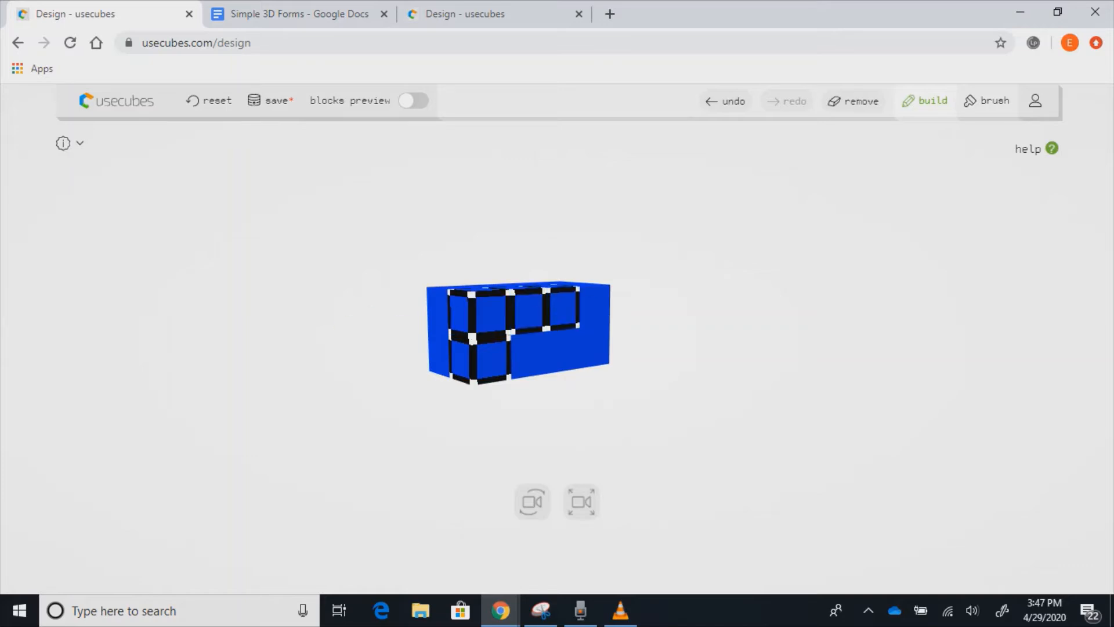
pyautogui.click(594, 308)
pyautogui.click(594, 346)
pyautogui.click(563, 349)
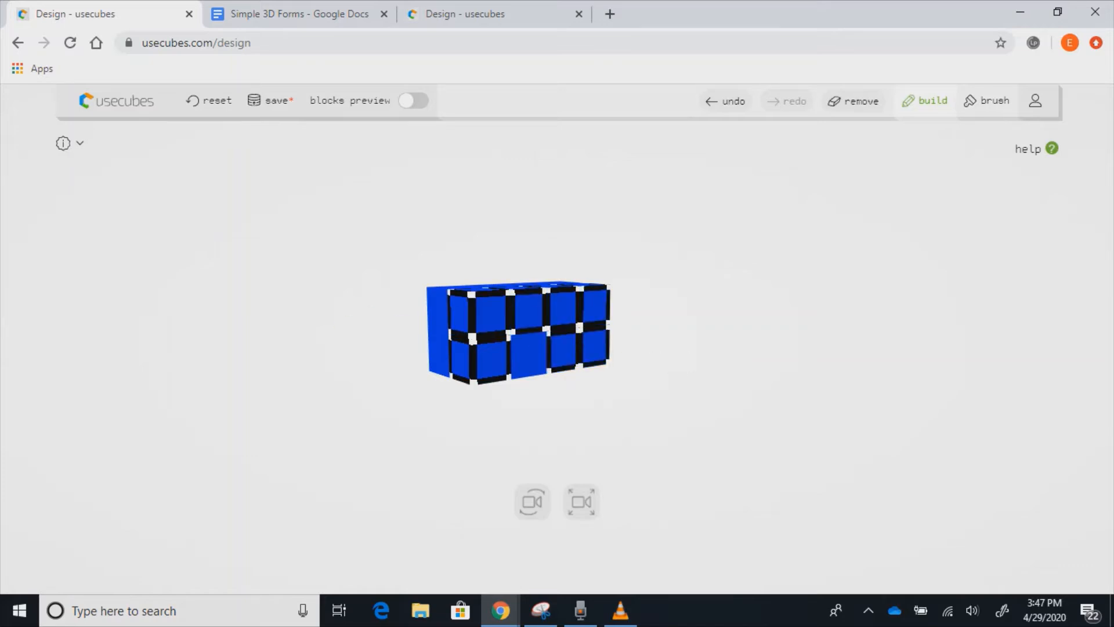
pyautogui.click(528, 354)
pyautogui.moveTo(580, 380); pyautogui.dragTo(683, 409)
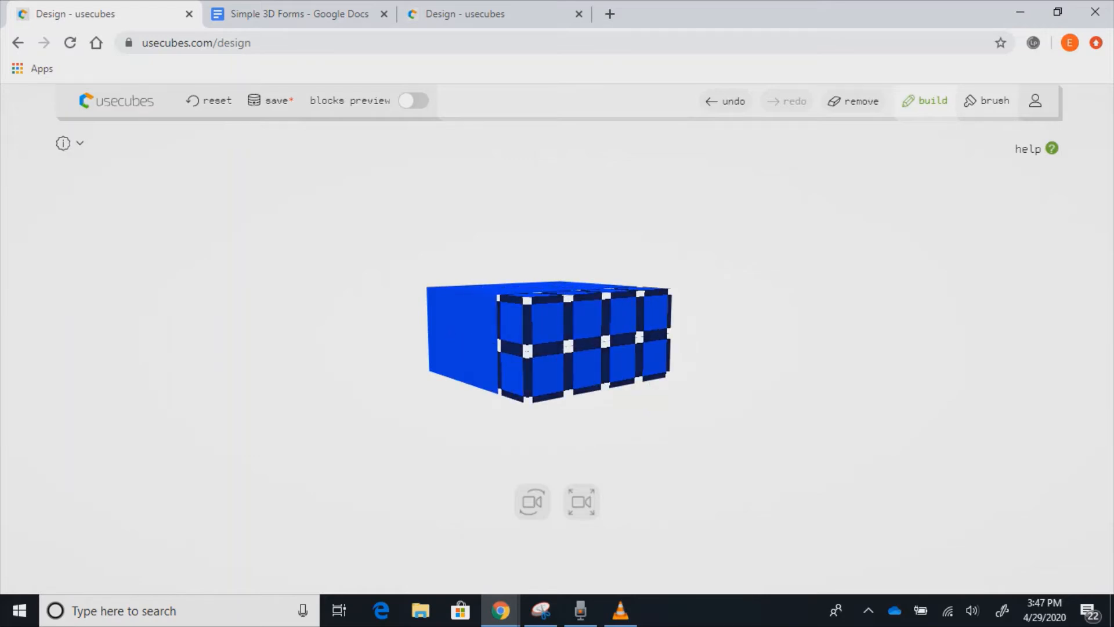
# - Pick out the bottom-row cubes along the box's long side, then deselect and view the top
pyautogui.scroll(-5, 549, 343)
pyautogui.scroll(6, 548, 342)
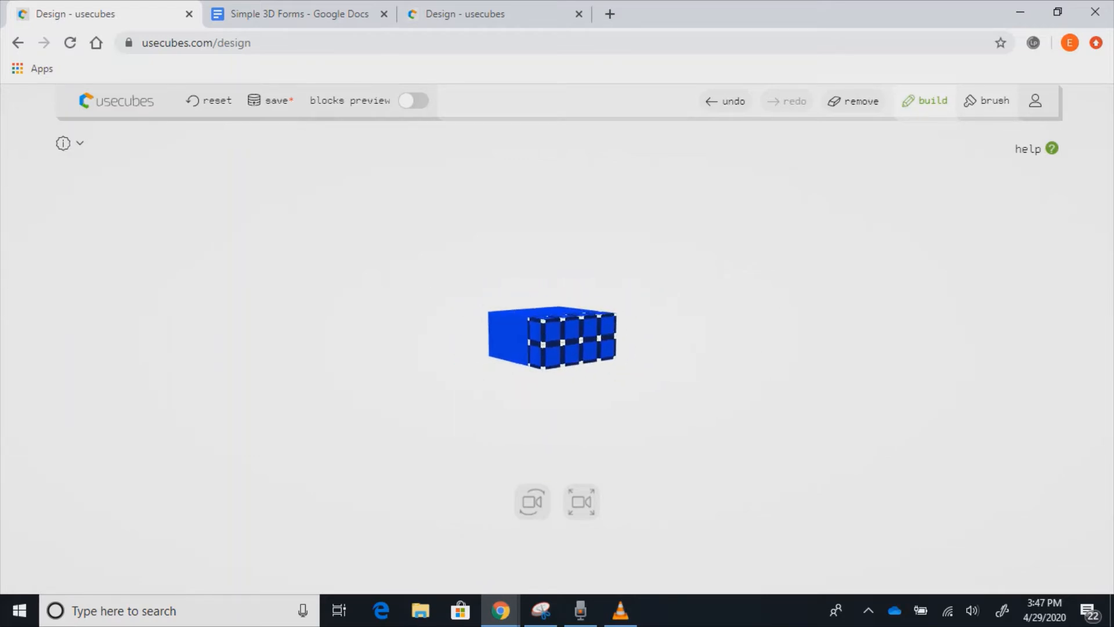
pyautogui.moveTo(557, 440)
pyautogui.mouseDown()
pyautogui.moveTo(649, 436)
pyautogui.moveTo(560, 434)
pyautogui.mouseUp()
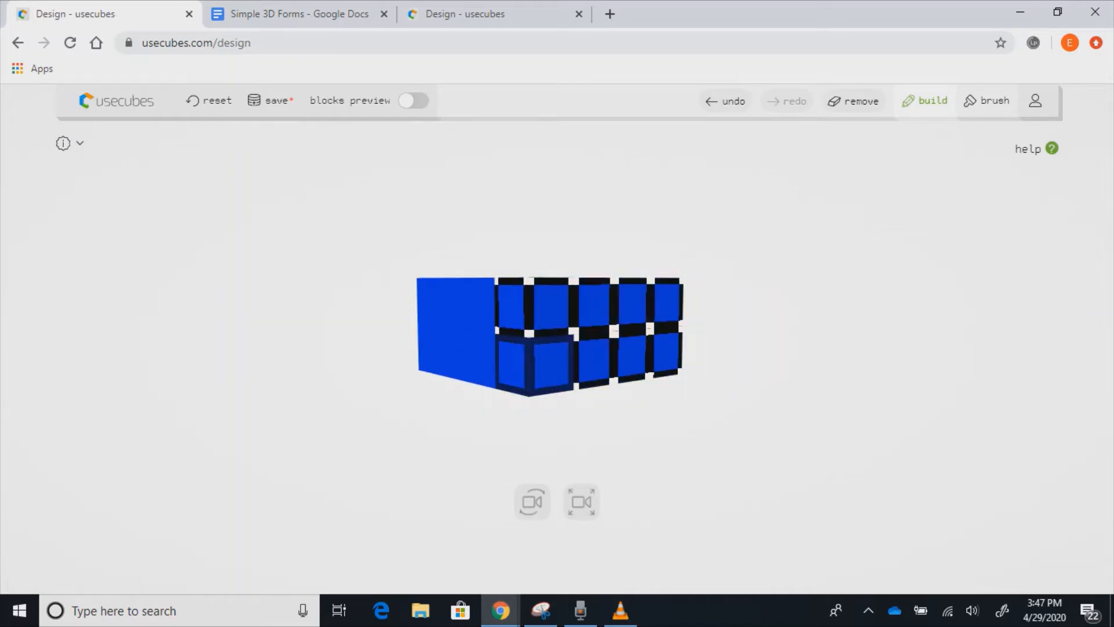
pyautogui.click(536, 433)
pyautogui.click(512, 364)
pyautogui.click(481, 360)
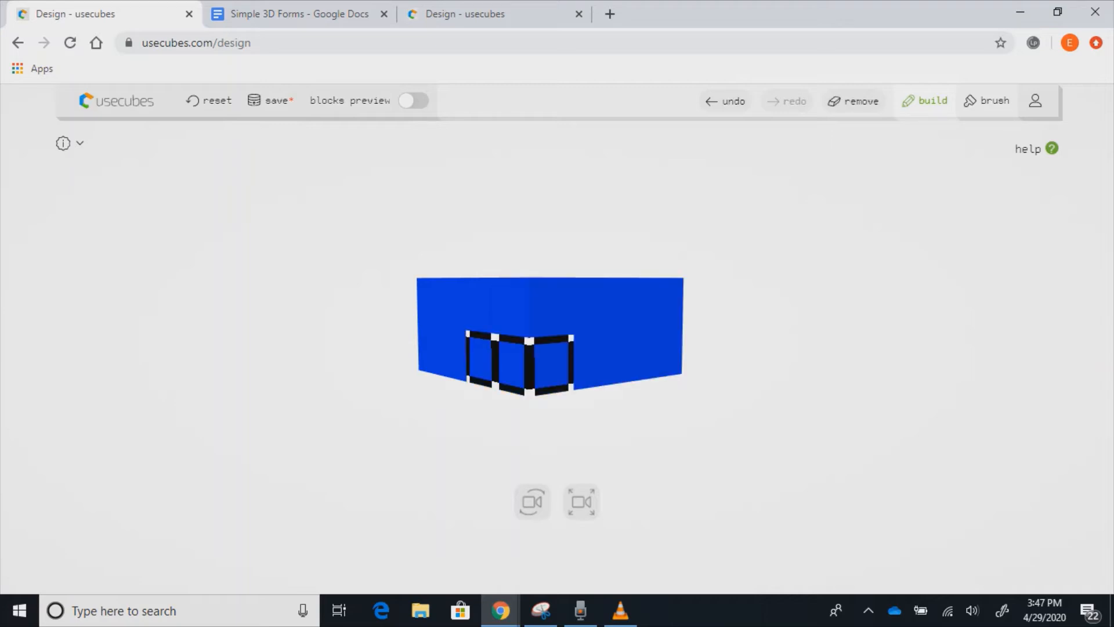
pyautogui.click(454, 355)
pyautogui.click(430, 351)
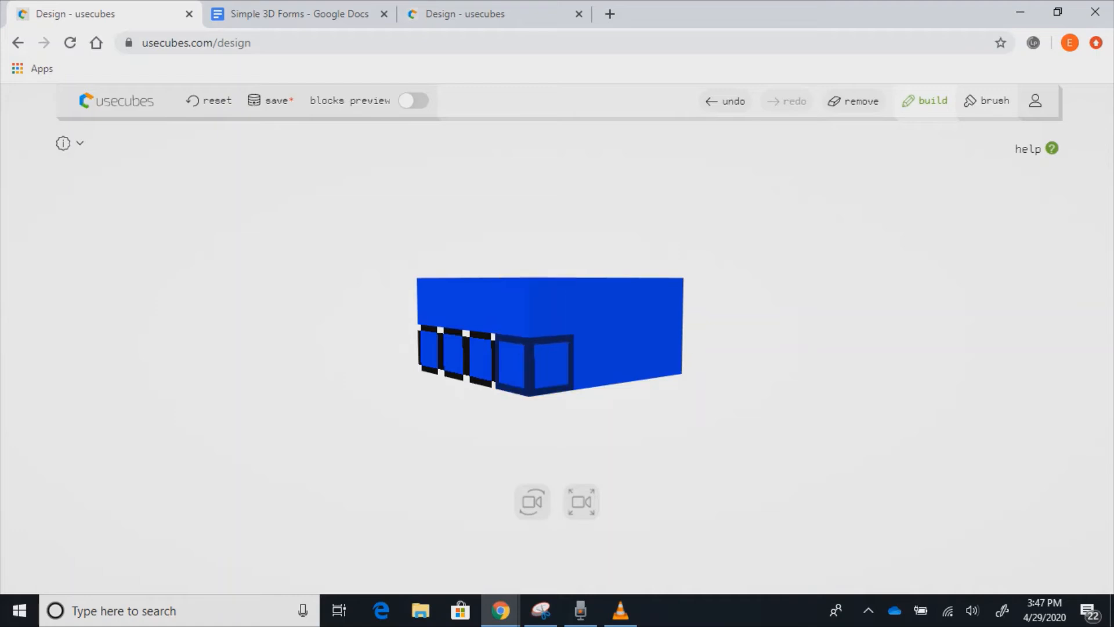
pyautogui.click(536, 432)
pyautogui.moveTo(532, 501); pyautogui.dragTo(456, 539)
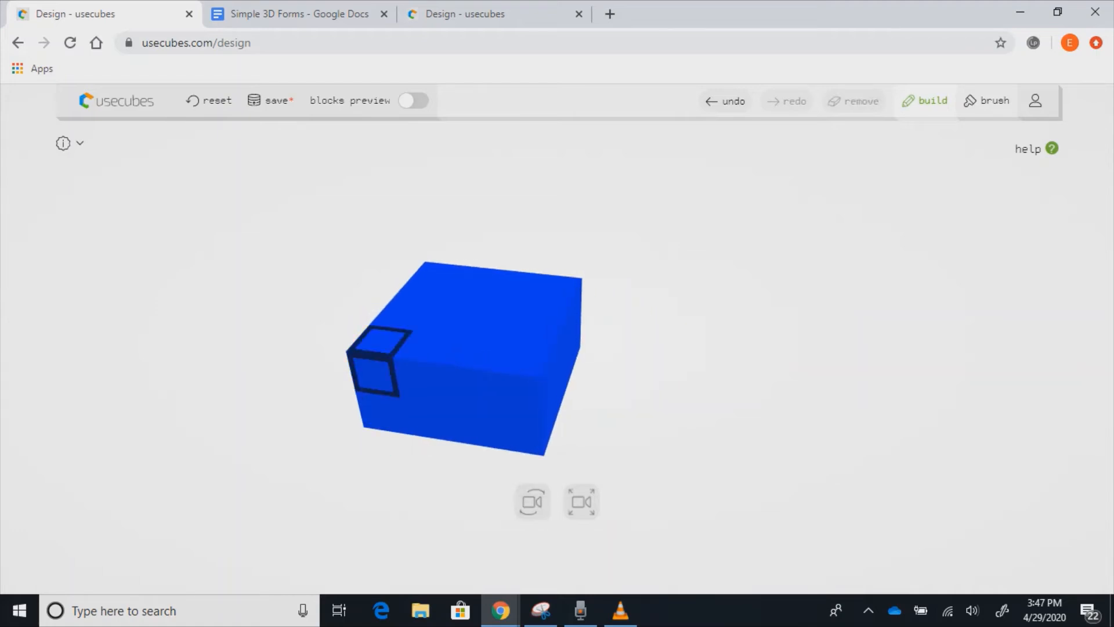
# - Select each of the 16 cubes in the box's 4×4 top layer, one by one
pyautogui.click(375, 373)
pyautogui.click(421, 381)
pyautogui.click(470, 387)
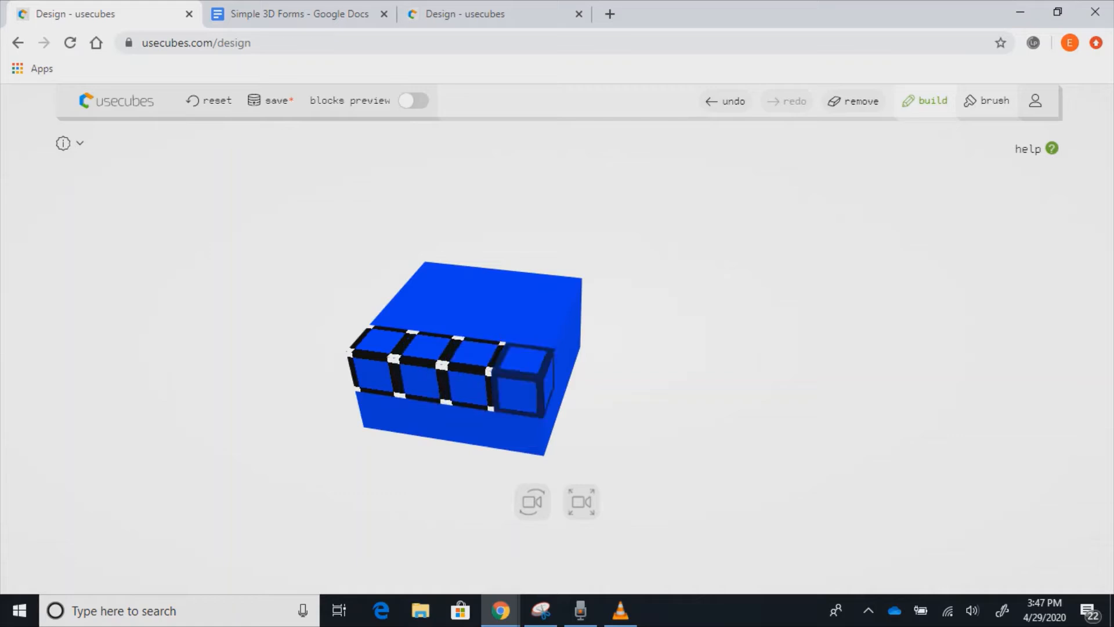
pyautogui.click(518, 392)
pyautogui.click(538, 332)
pyautogui.click(557, 287)
pyautogui.click(550, 307)
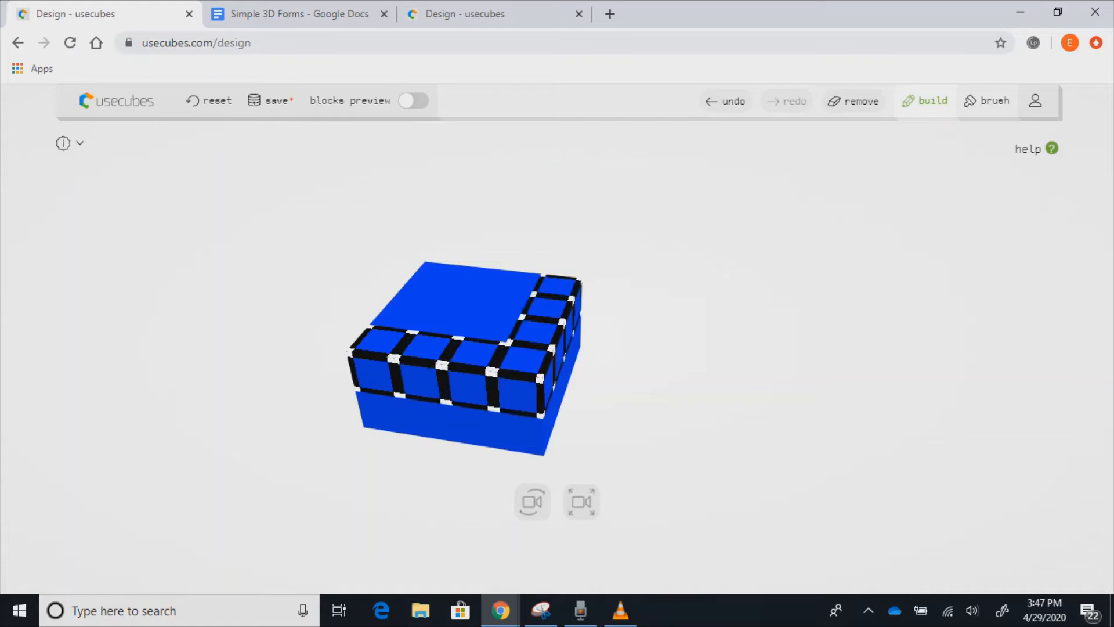
pyautogui.click(491, 327)
pyautogui.click(505, 302)
pyautogui.click(515, 281)
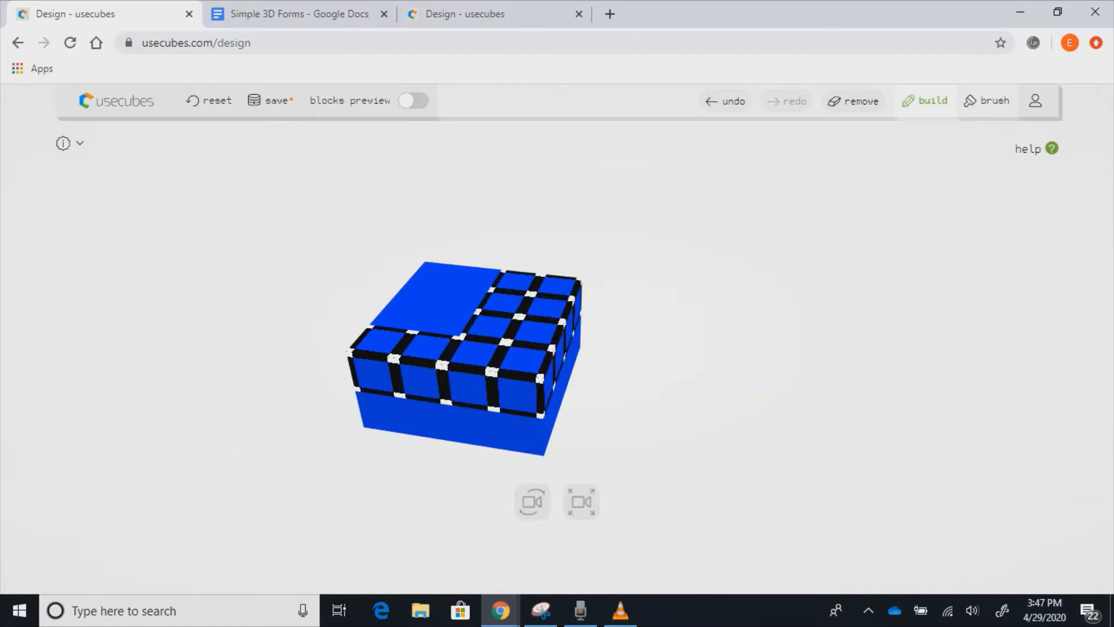
pyautogui.click(475, 276)
pyautogui.click(460, 298)
pyautogui.click(443, 319)
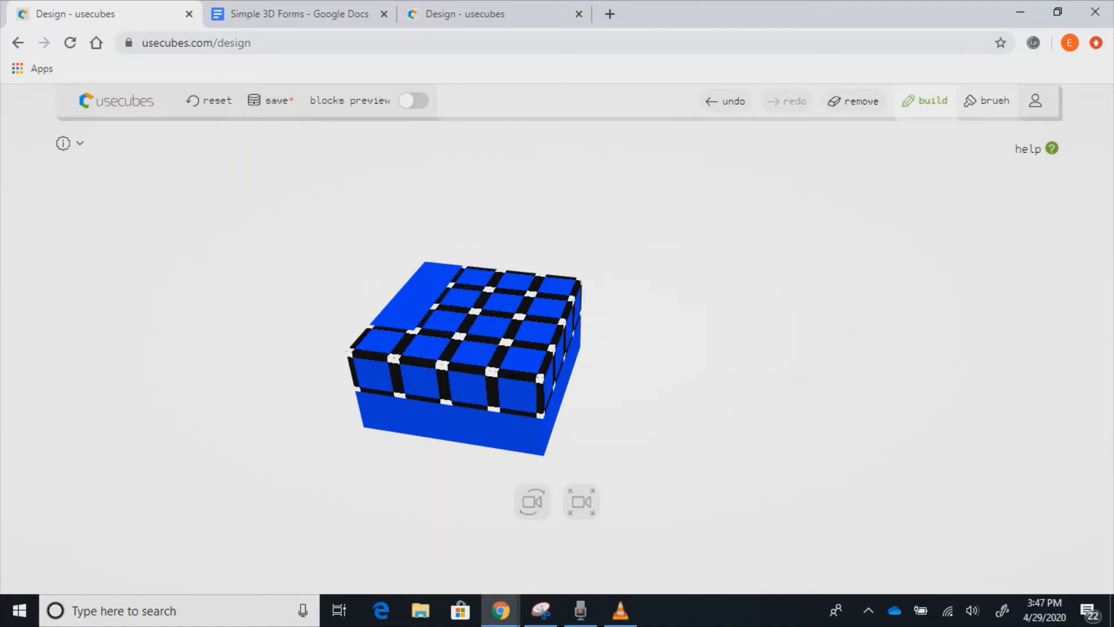
pyautogui.click(400, 316)
pyautogui.click(411, 293)
pyautogui.click(436, 273)
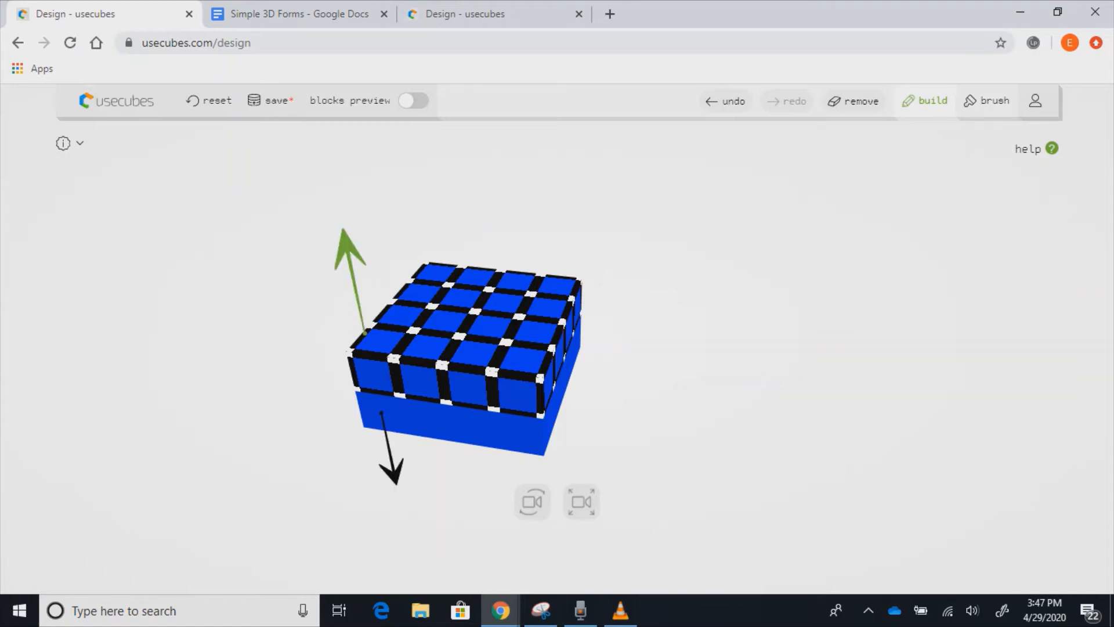
# - Extrude the top layer up two levels into a solid 4×4×4 blue cube, then deselect
pyautogui.click(350, 254)
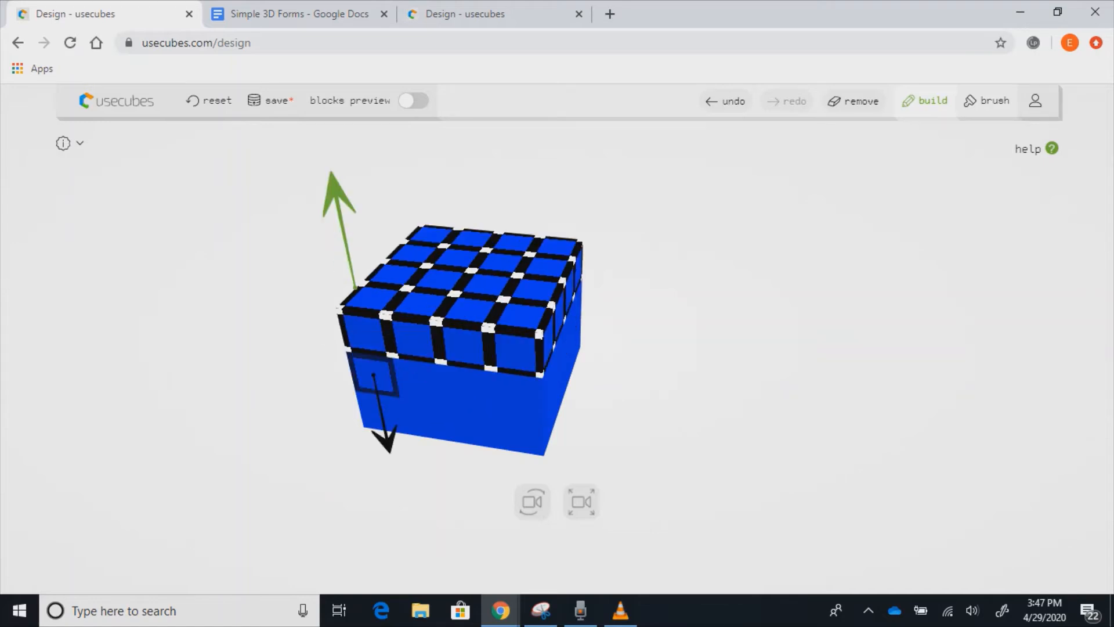
pyautogui.click(338, 200)
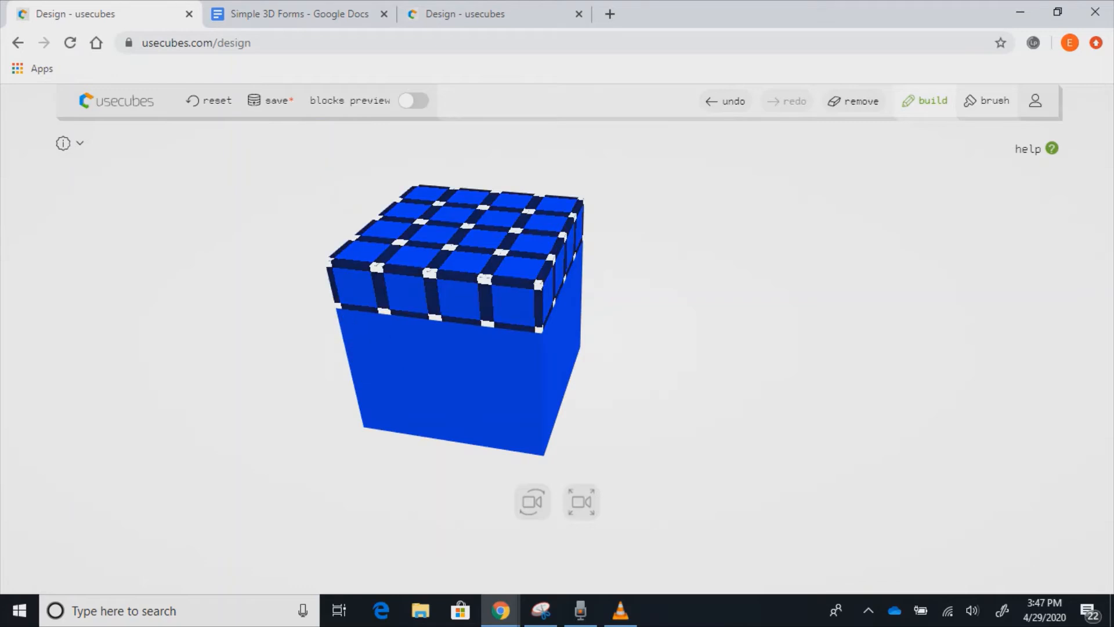
pyautogui.click(314, 284)
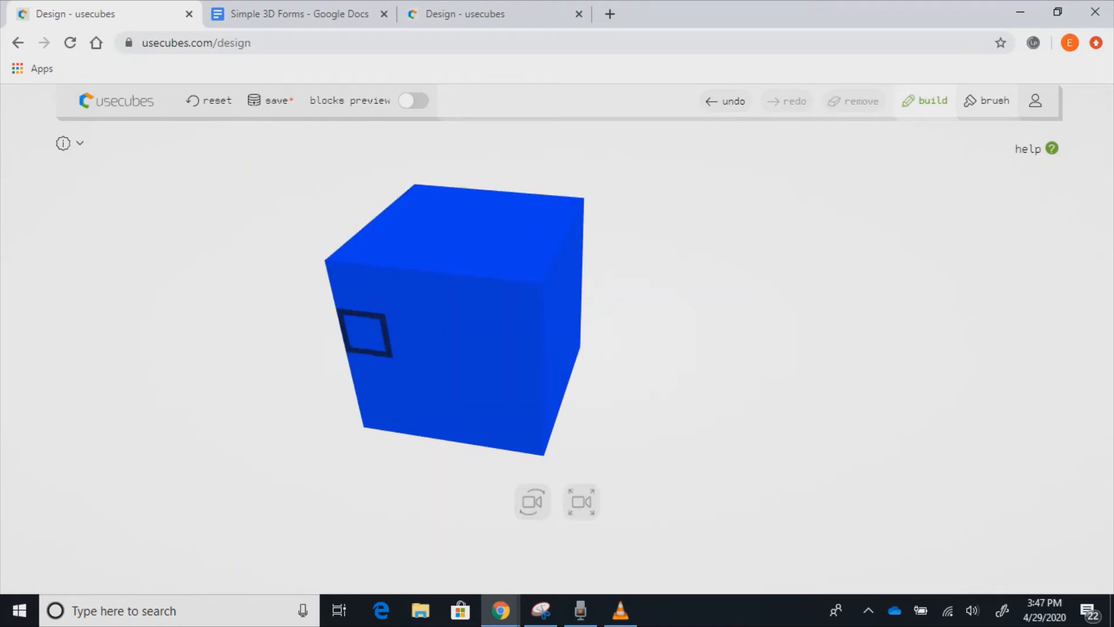
# - Select the four front-left column cubes and three cubes along the front bottom edge
pyautogui.click(357, 285)
pyautogui.click(366, 333)
pyautogui.click(374, 375)
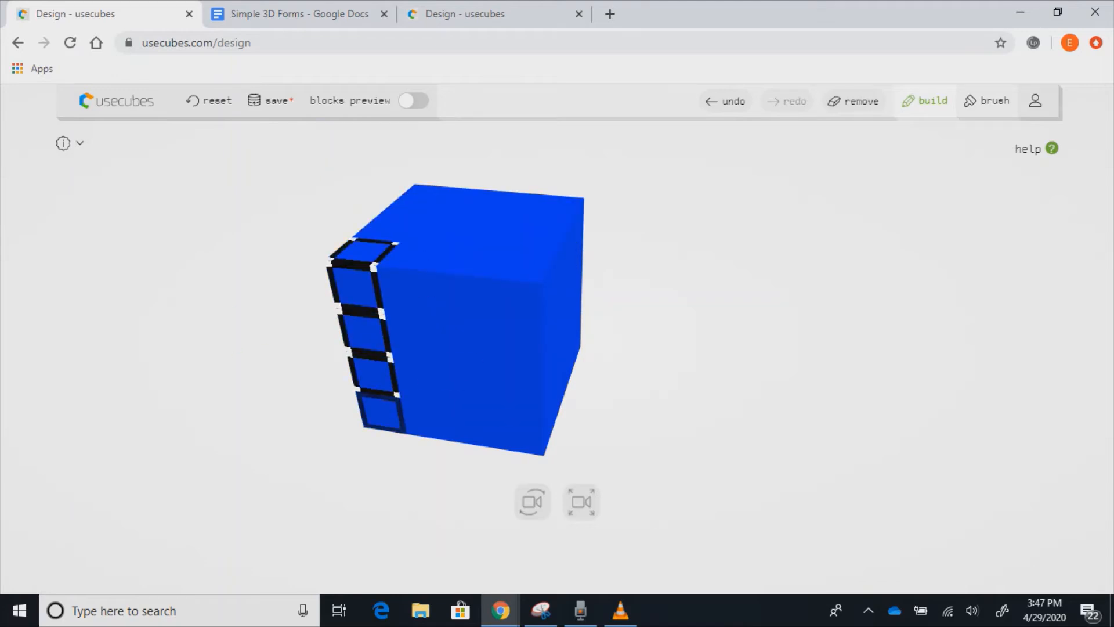
pyautogui.click(382, 413)
pyautogui.click(426, 418)
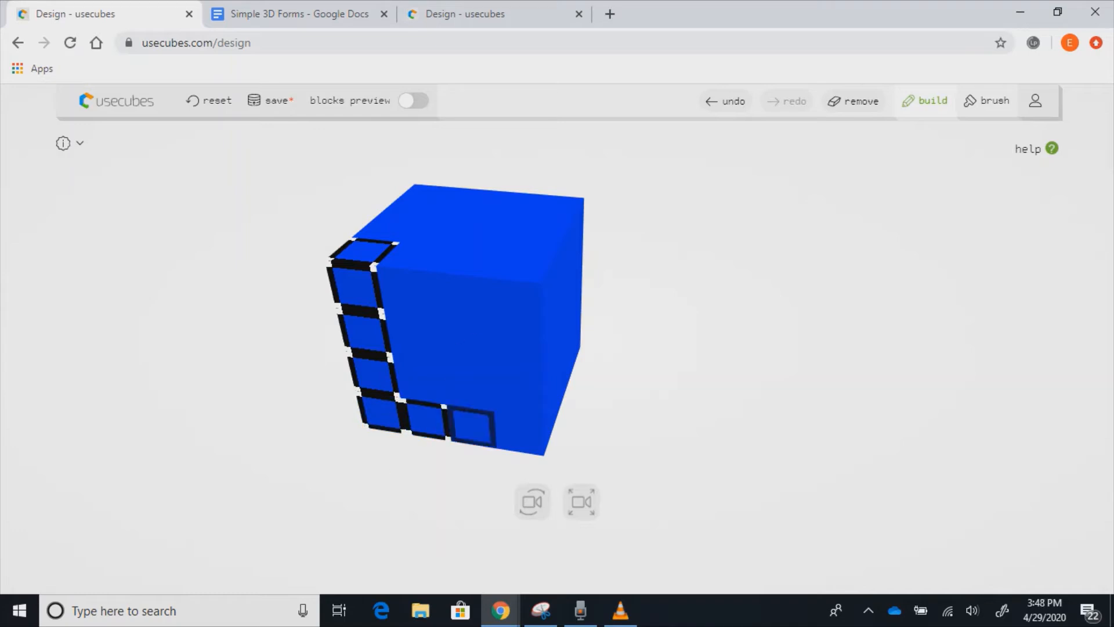
pyautogui.click(472, 424)
pyautogui.click(520, 432)
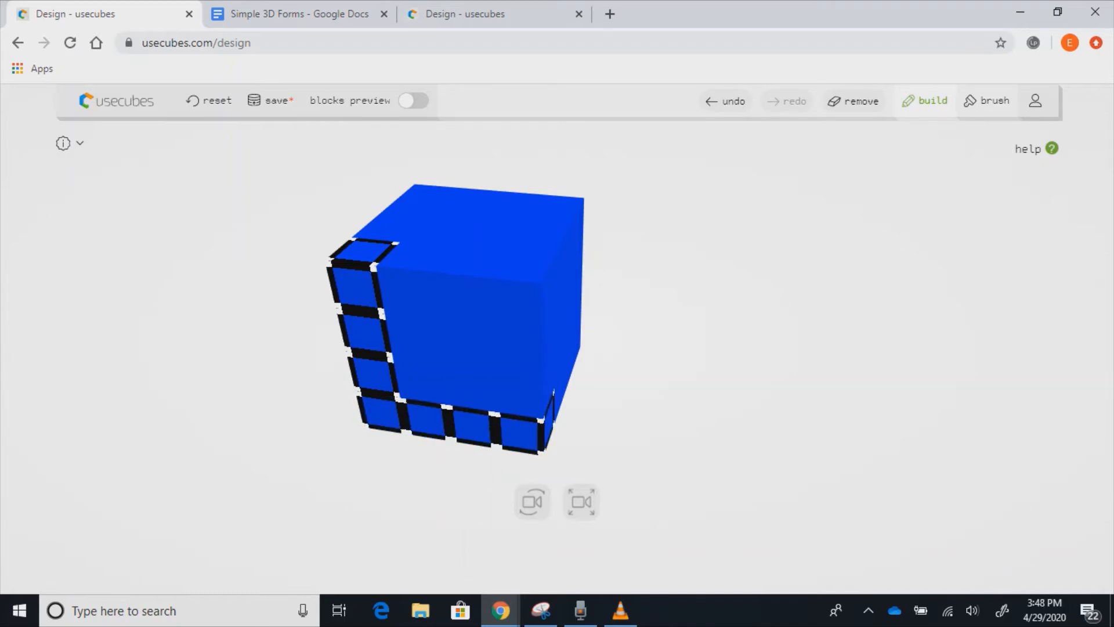
# - Add the remaining three bottom-edge cubes on the cube's right face
pyautogui.moveTo(725, 348); pyautogui.dragTo(615, 366)
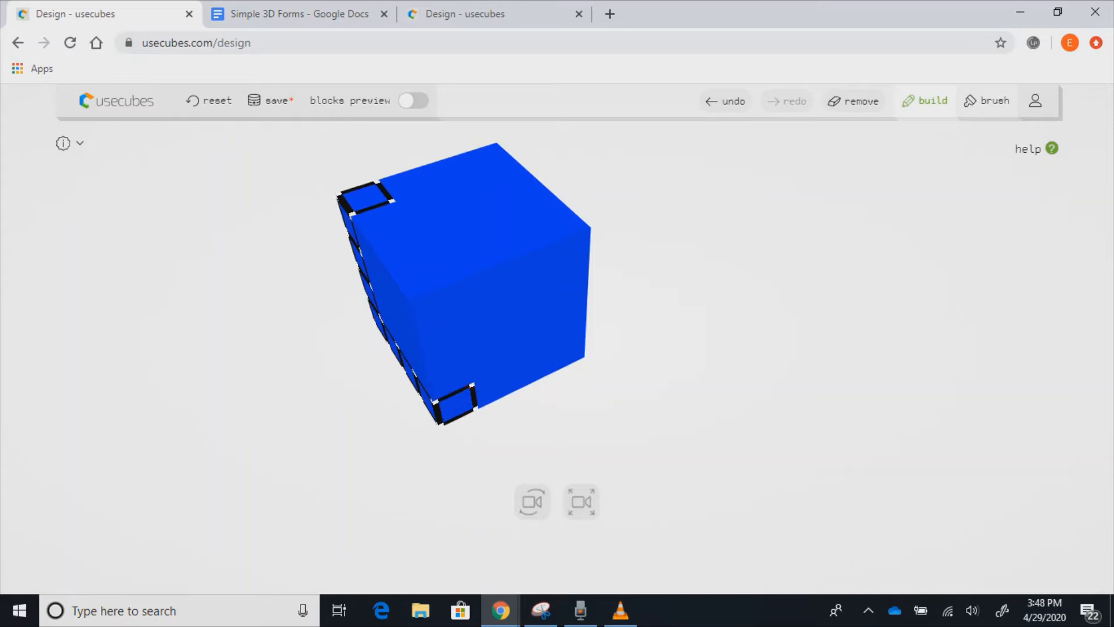
pyautogui.click(495, 387)
pyautogui.click(532, 369)
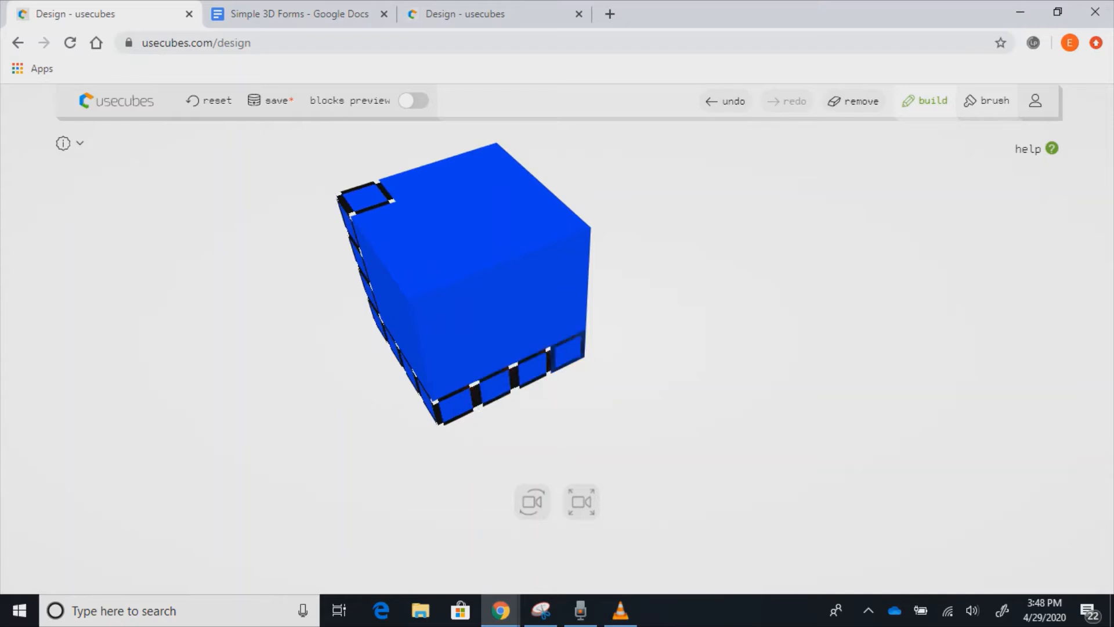
pyautogui.click(569, 351)
# - Inspect the finished cube, clear the selection, and return to the Simple 3D Forms document
pyautogui.moveTo(638, 377); pyautogui.dragTo(679, 305)
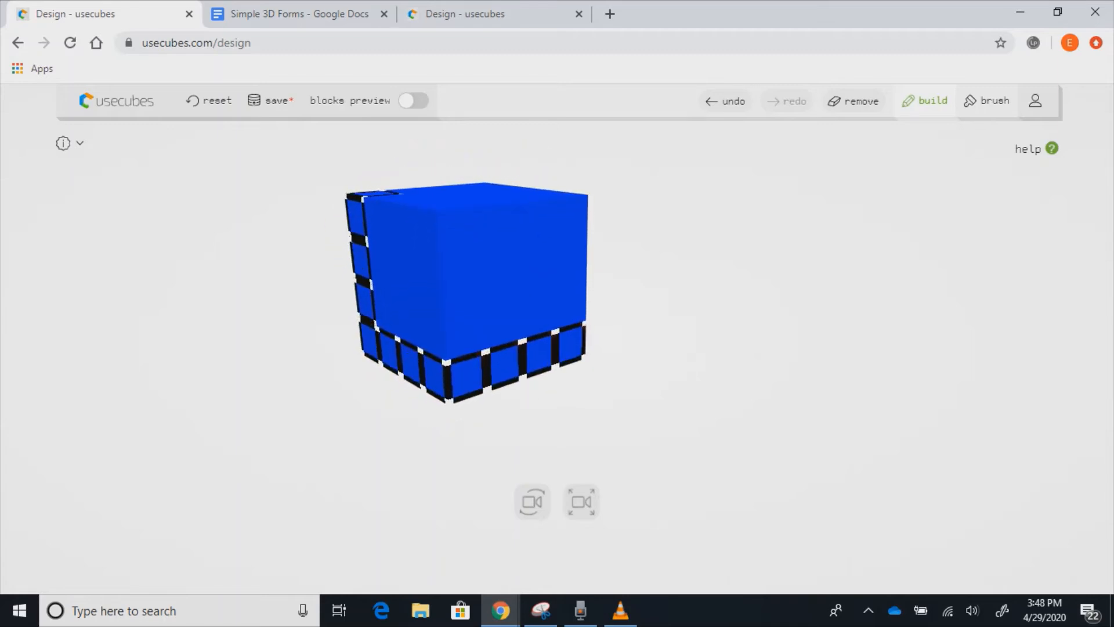
pyautogui.click(679, 304)
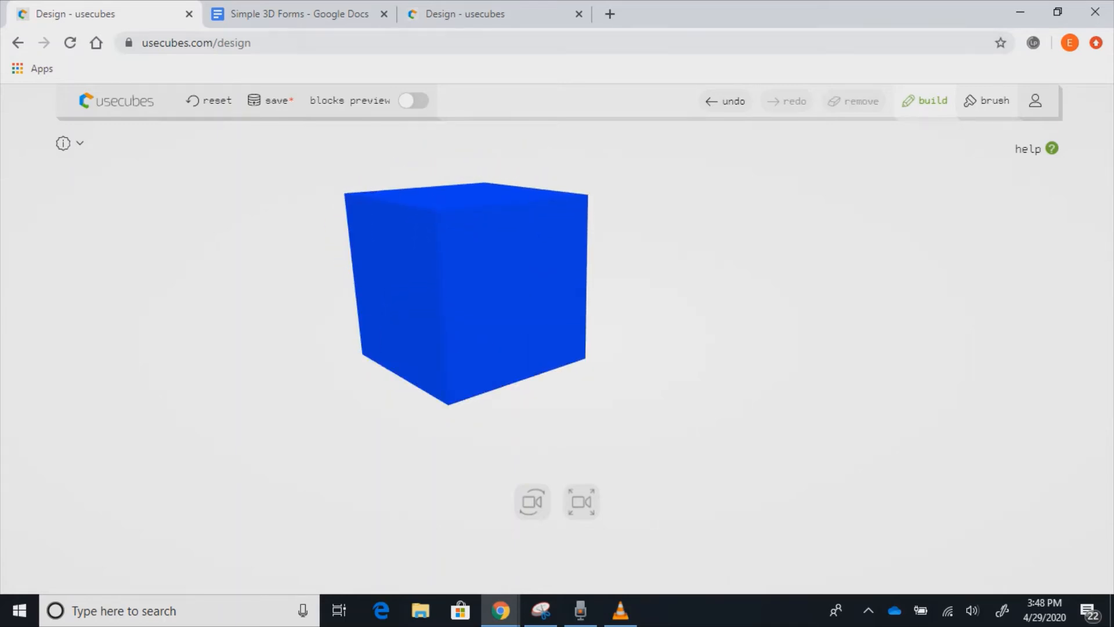
pyautogui.click(290, 14)
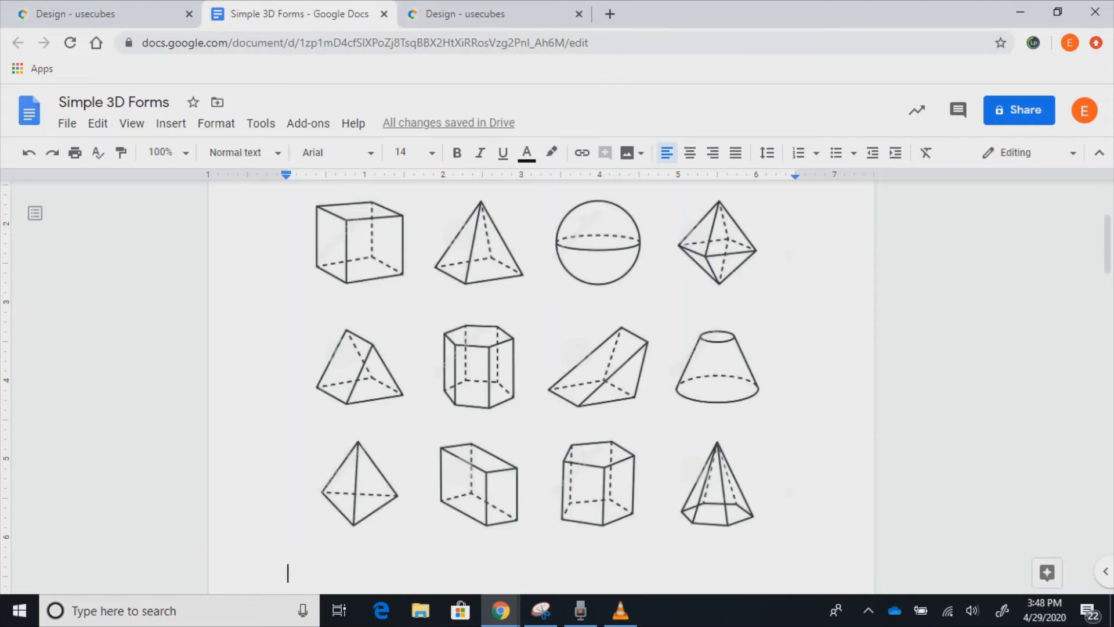
pyautogui.scroll(-10, 541, 382)
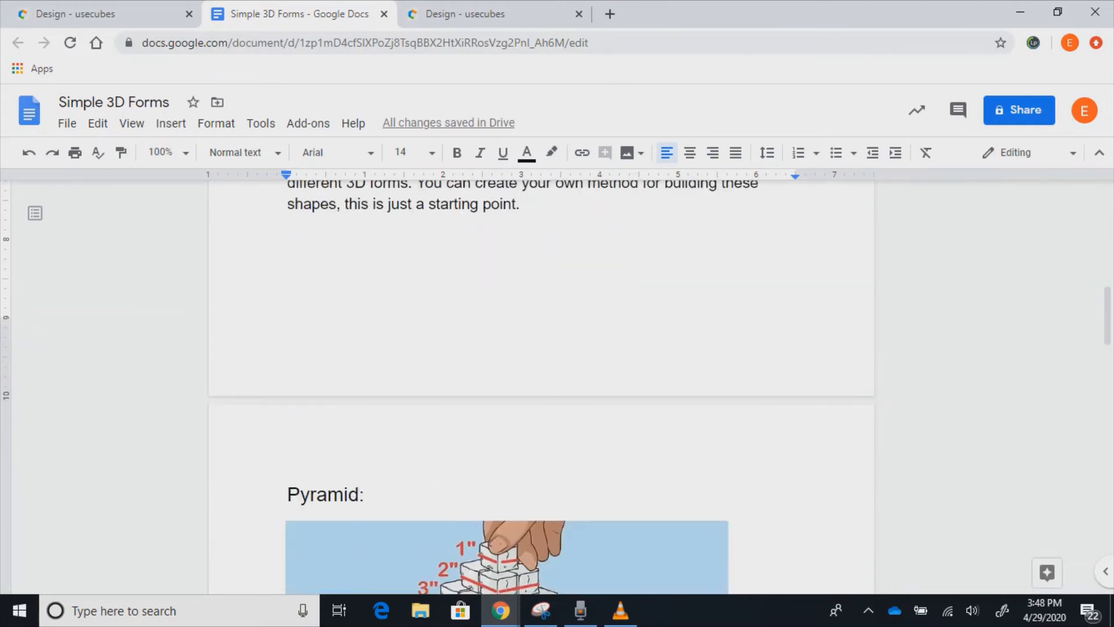
pyautogui.scroll(-2, 542, 382)
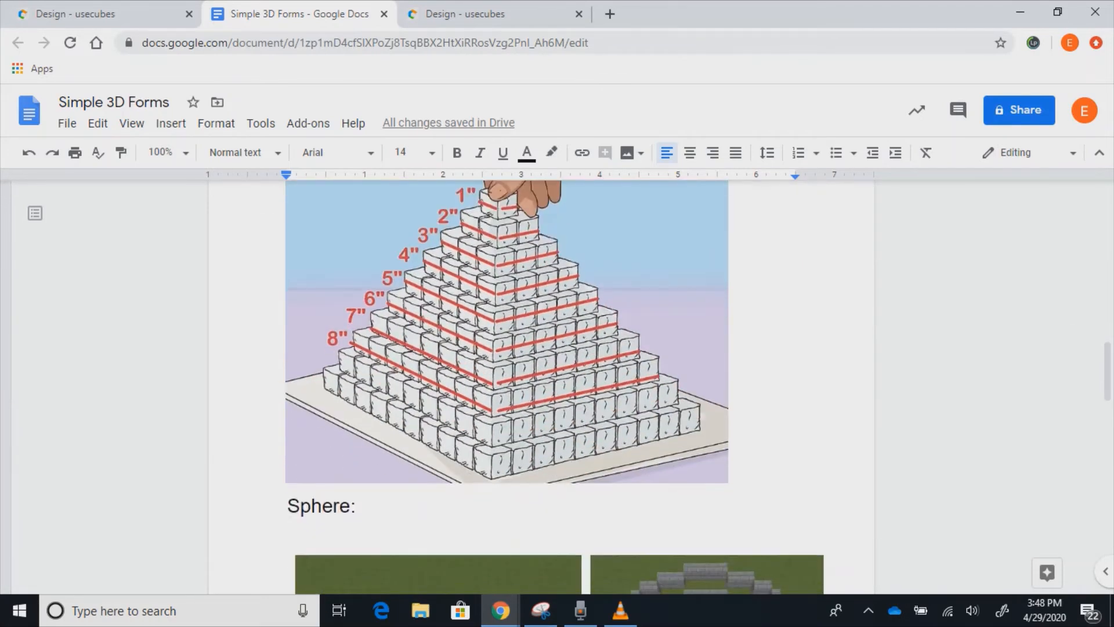
pyautogui.scroll(12, 541, 383)
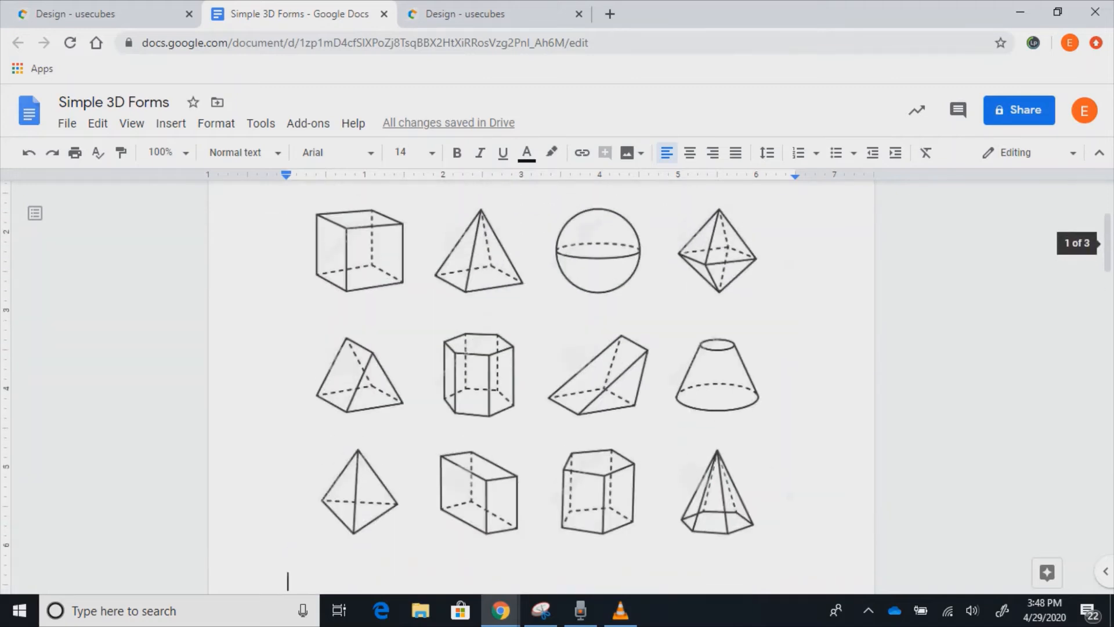
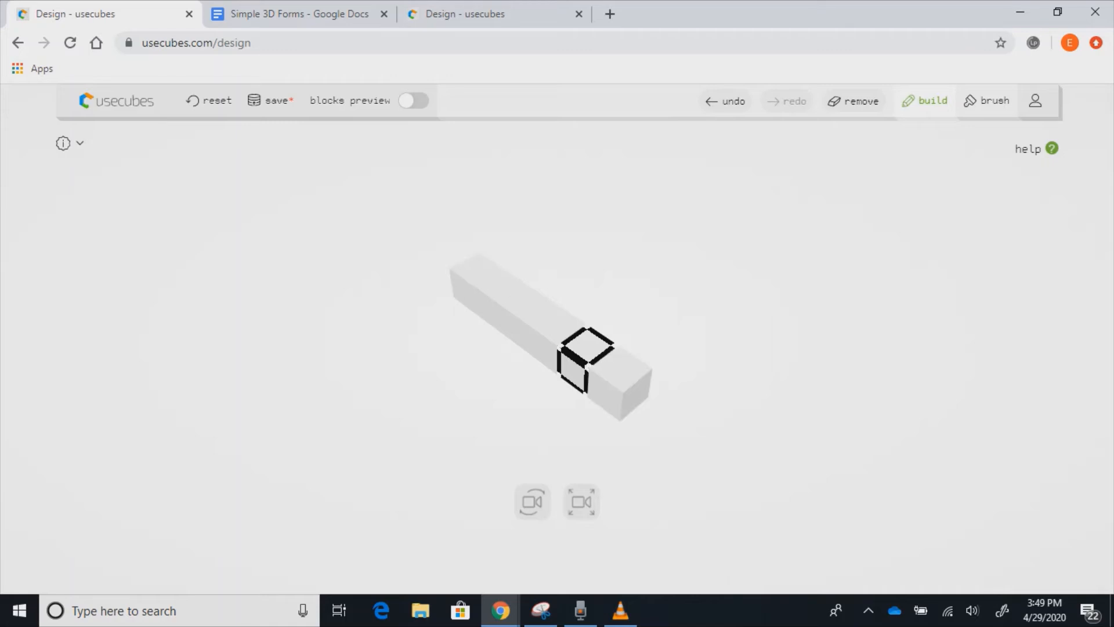
# - Drag-select the six-cube bar and extrude it sideways into a one-cube-thick square slab
pyautogui.scroll(-3, 580, 357)
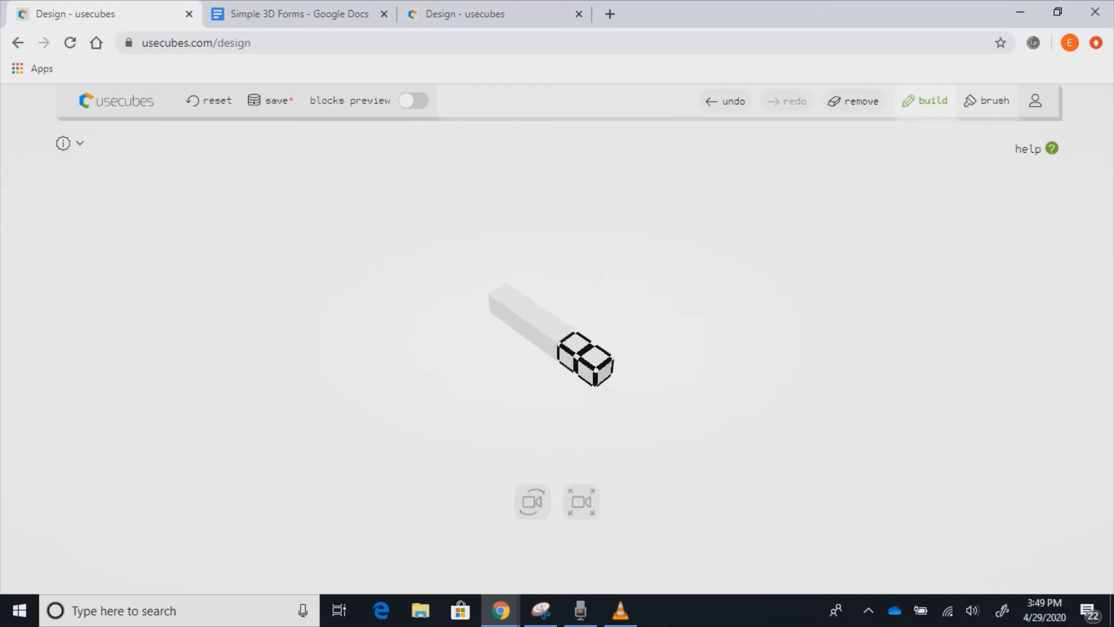
pyautogui.moveTo(557, 331); pyautogui.dragTo(505, 294)
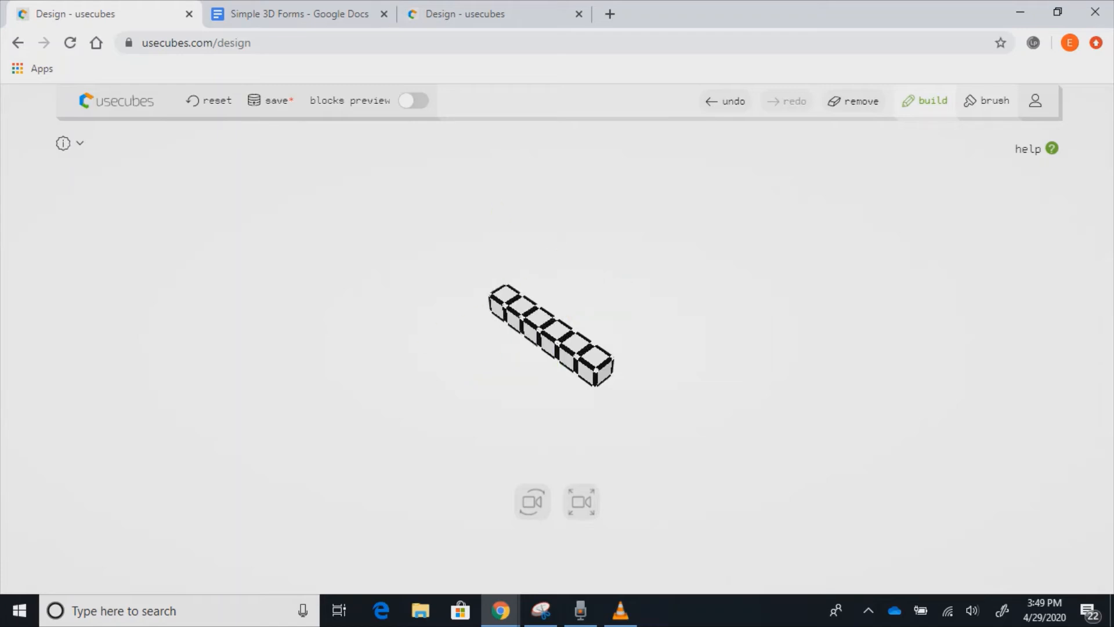
pyautogui.moveTo(657, 310); pyautogui.dragTo(733, 252)
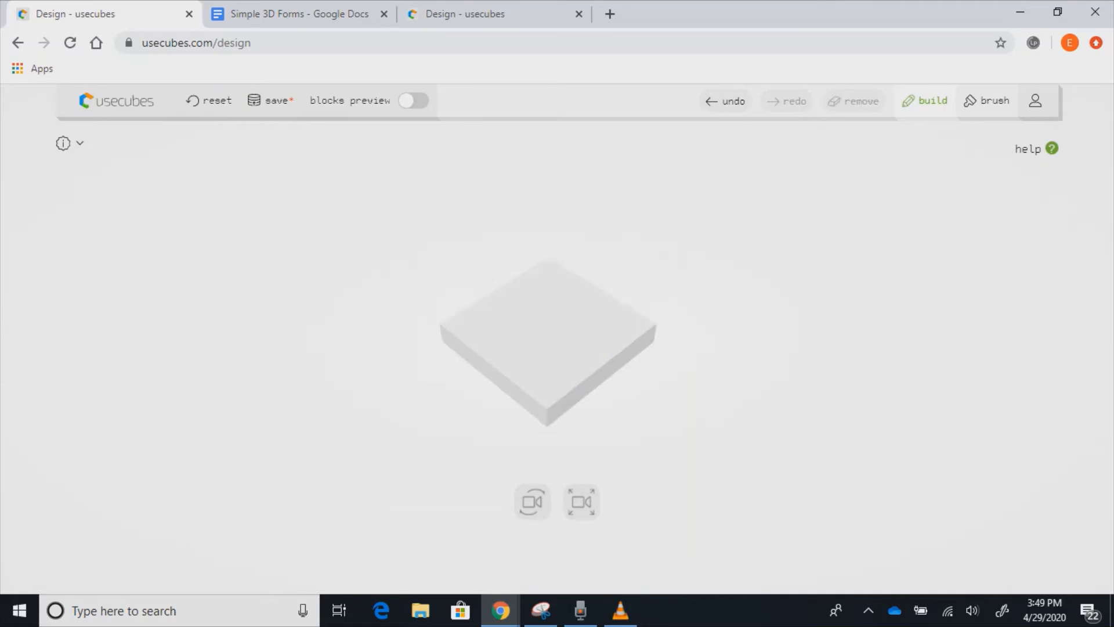
# - Orbit the view and select a row of four cells across the slab's top
pyautogui.scroll(-5, 548, 344)
pyautogui.scroll(6, 548, 343)
pyautogui.moveTo(696, 371); pyautogui.dragTo(688, 400)
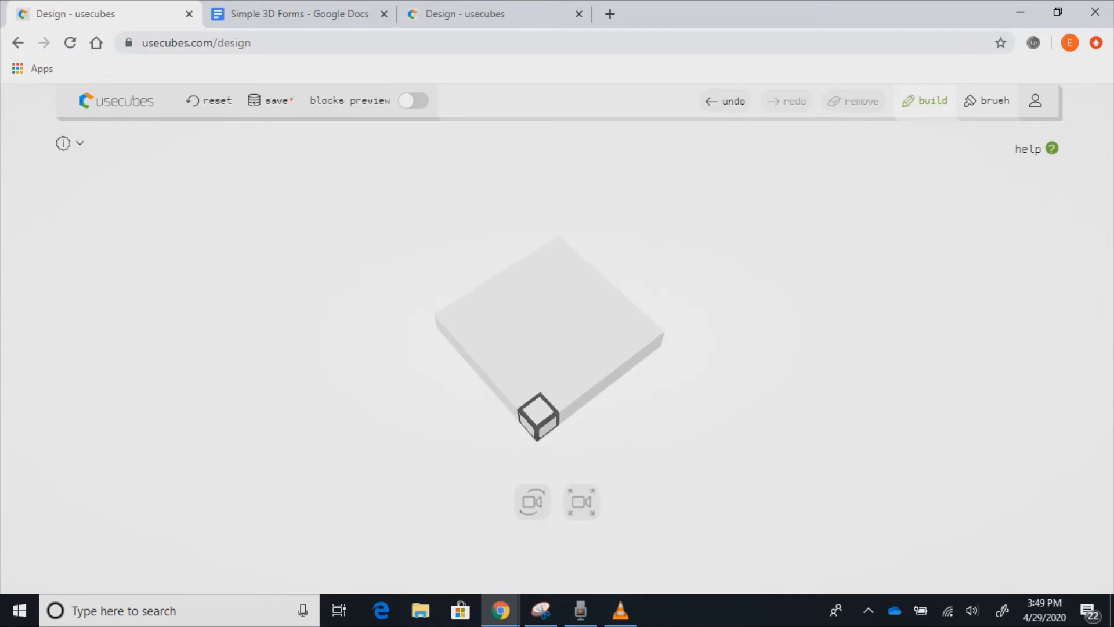
pyautogui.click(539, 373)
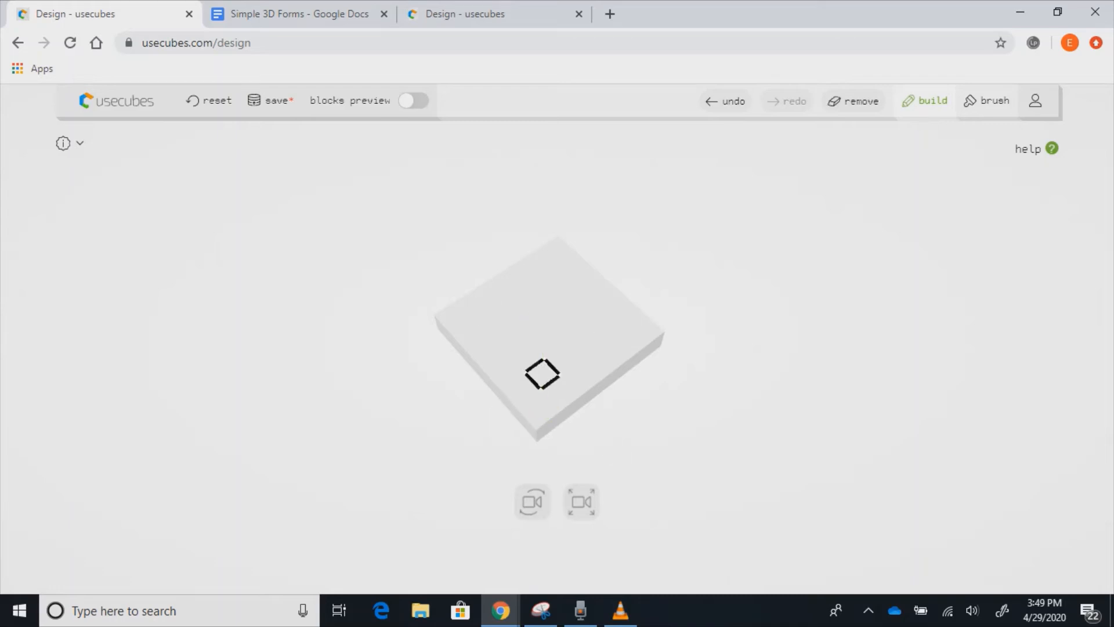
pyautogui.moveTo(542, 373); pyautogui.dragTo(491, 319)
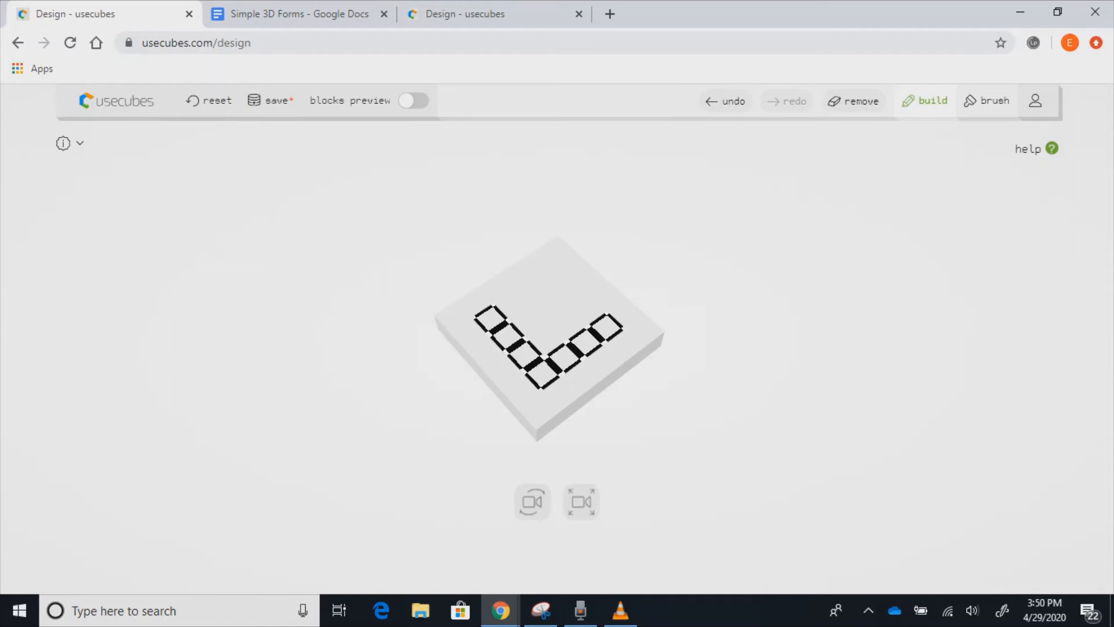
# - Add cells to the selection until it covers a 4×4 area at the slab's centre
pyautogui.click(545, 339)
pyautogui.click(529, 321)
pyautogui.click(510, 304)
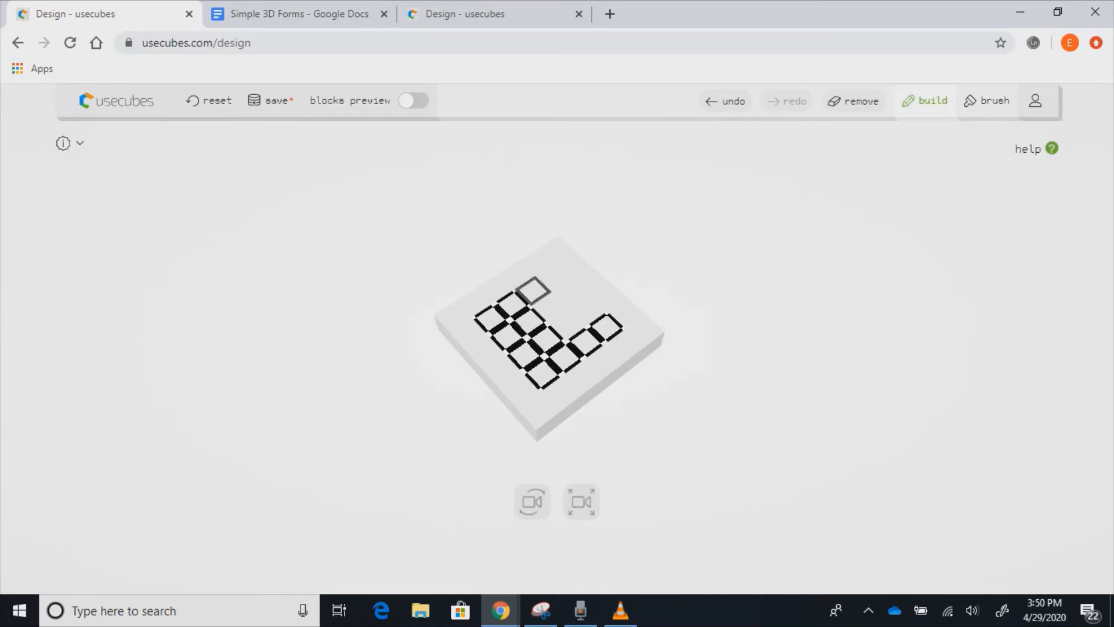
pyautogui.click(532, 290)
pyautogui.click(550, 307)
pyautogui.click(567, 325)
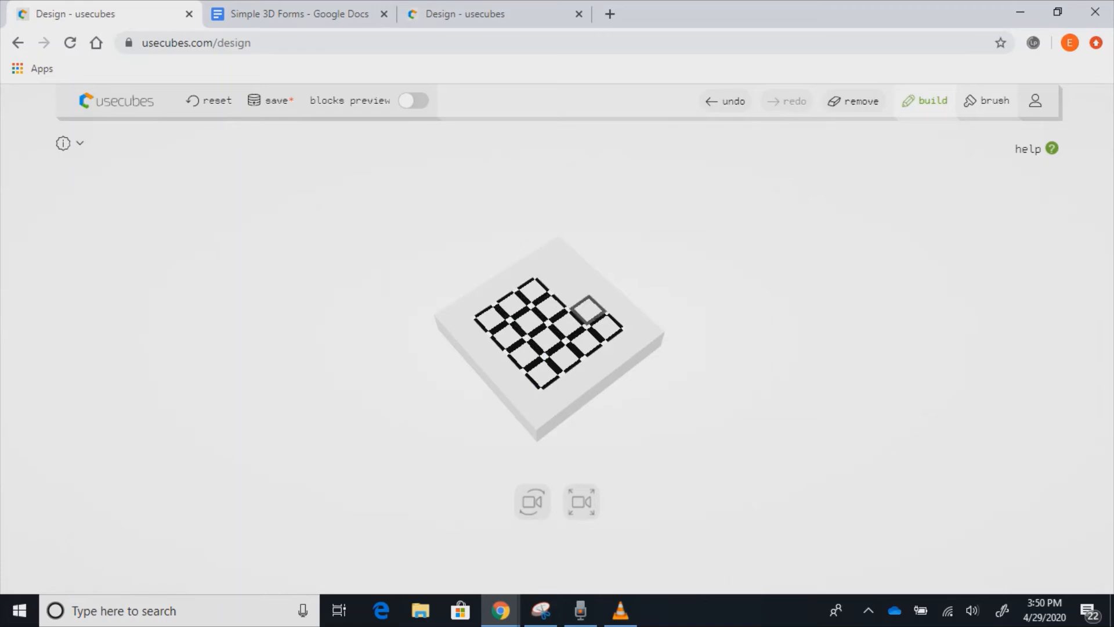
pyautogui.click(588, 310)
pyautogui.click(570, 293)
pyautogui.click(552, 278)
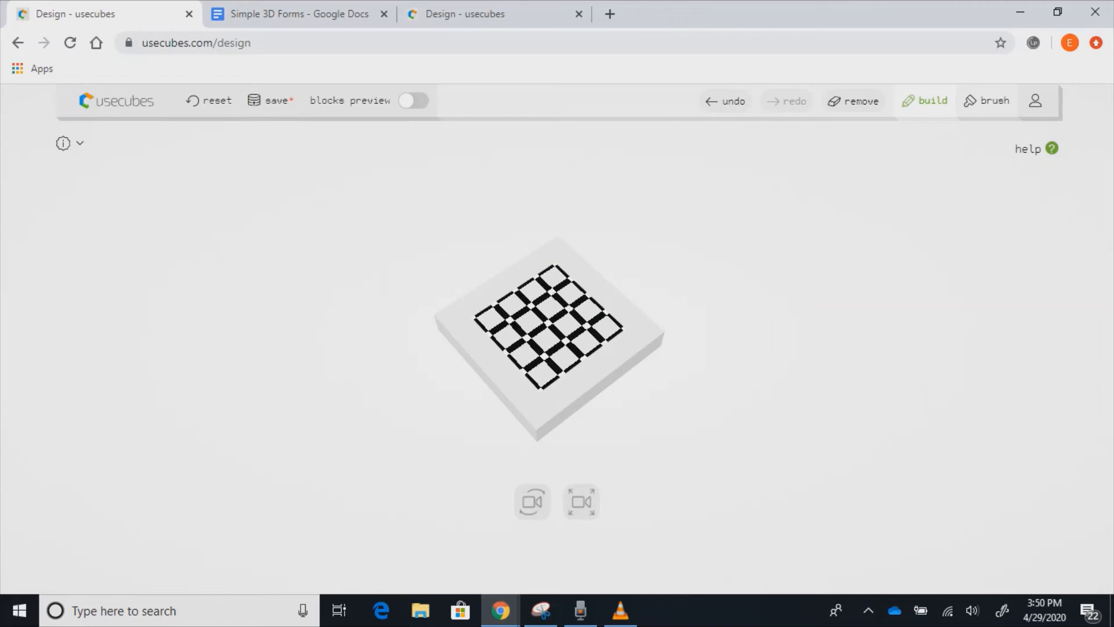
# - Raise the selected 4×4 area one cube higher from a low side view
pyautogui.scroll(-5, 564, 400)
pyautogui.scroll(8, 564, 400)
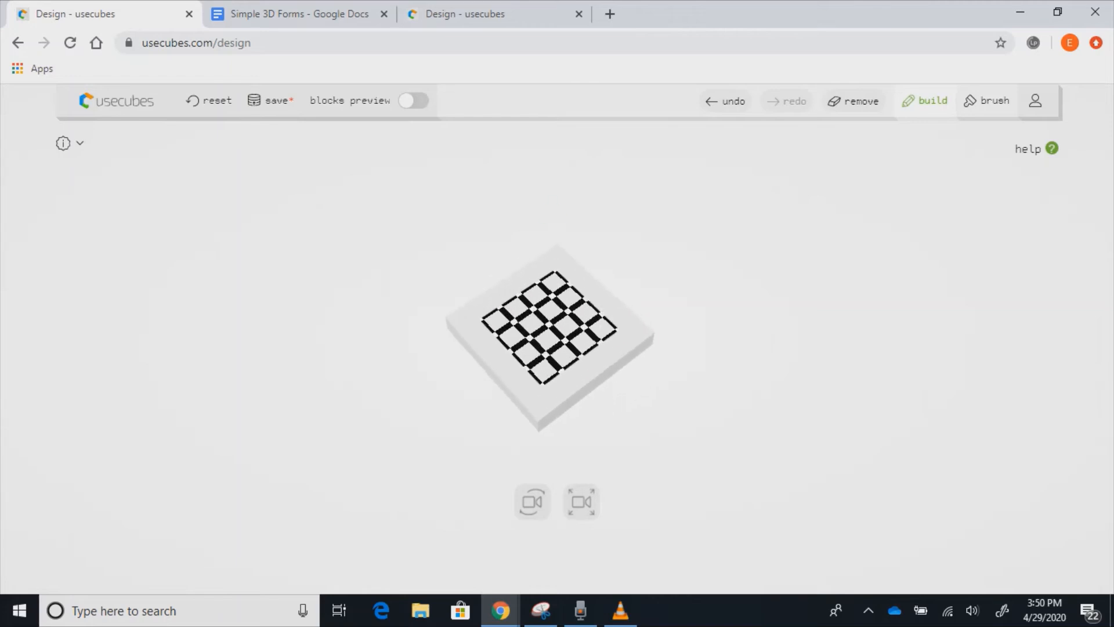
pyautogui.click(532, 501)
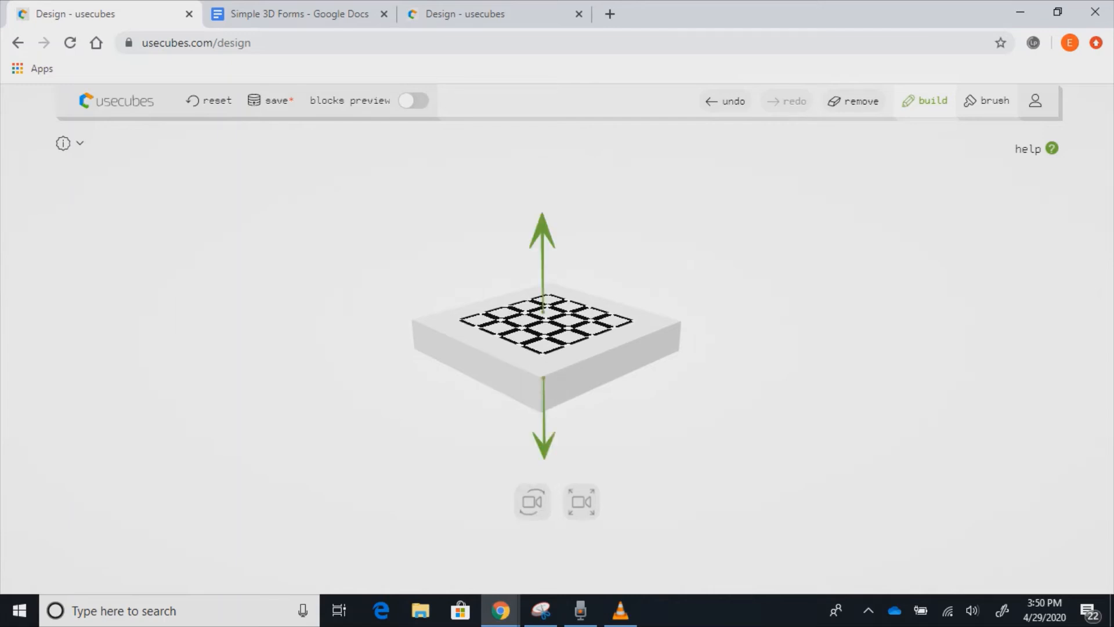
pyautogui.moveTo(542, 233); pyautogui.dragTo(542, 195)
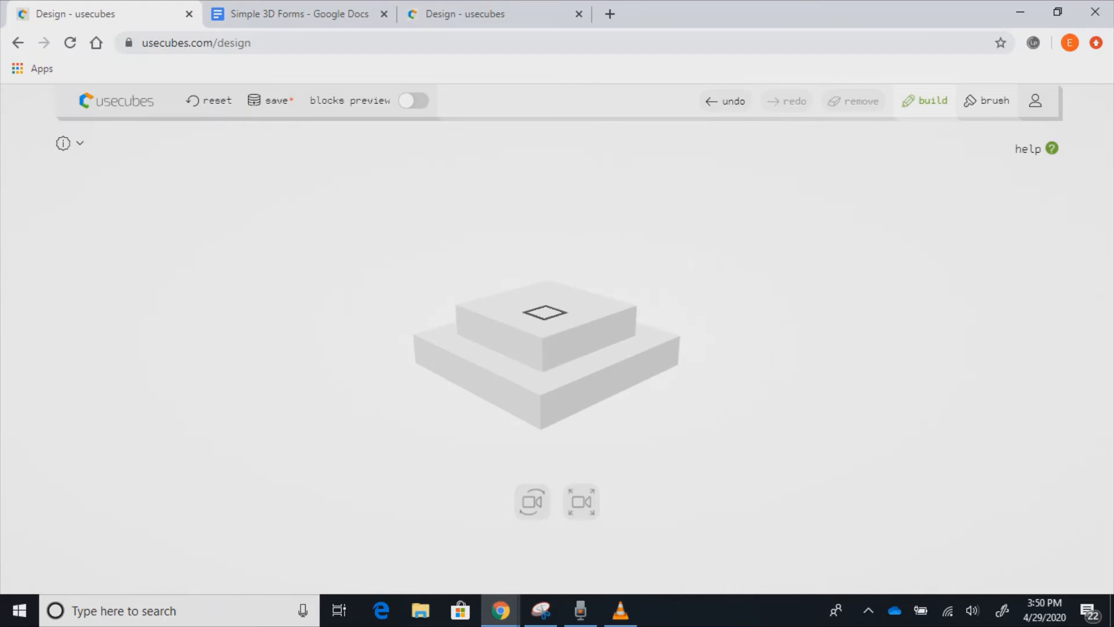
# - Try selecting cells on the upper layer, then clear that selection
pyautogui.moveTo(544, 312); pyautogui.dragTo(524, 305)
pyautogui.click(526, 292)
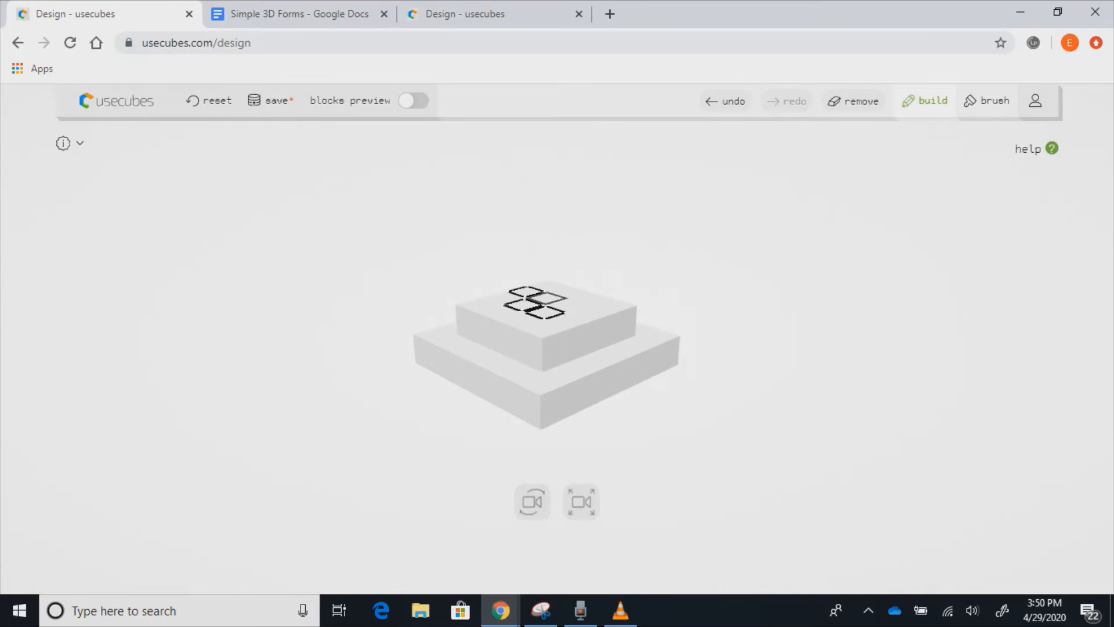
pyautogui.click(527, 291)
pyautogui.click(546, 298)
pyautogui.click(569, 305)
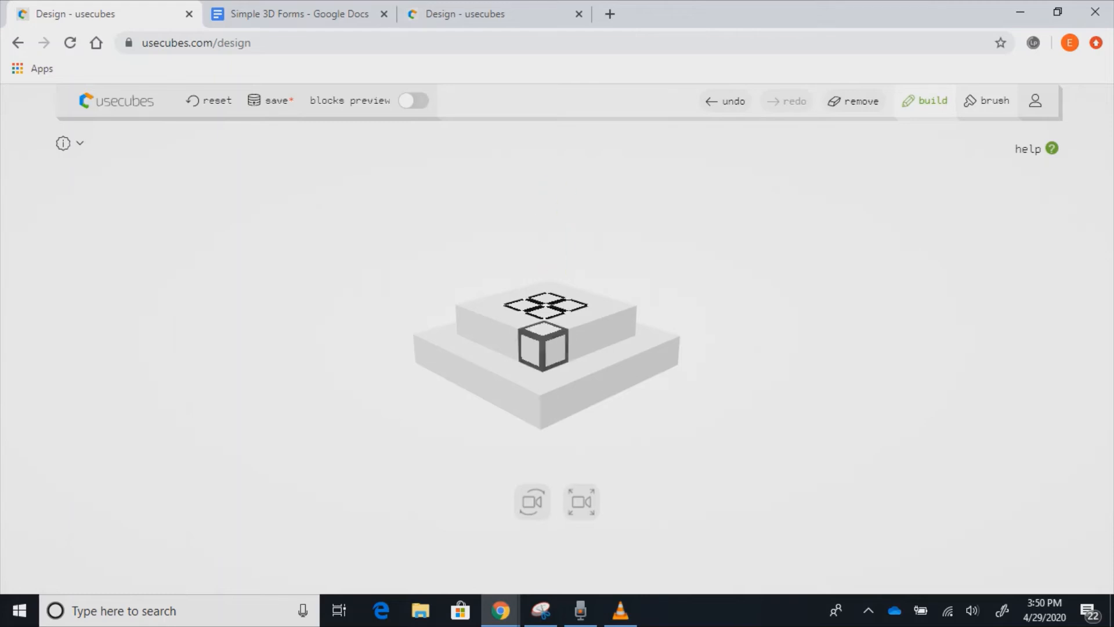
pyautogui.doubleClick(546, 310)
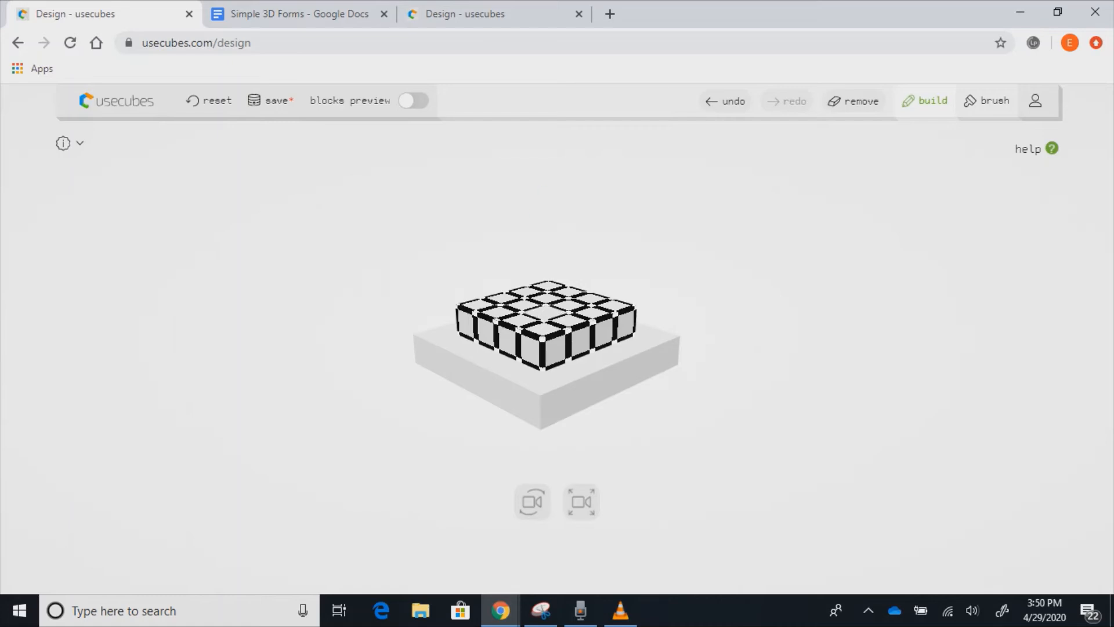
pyautogui.click(546, 312)
# - Select the four centre cells of the upper layer and raise them into a third tier
pyautogui.click(546, 312)
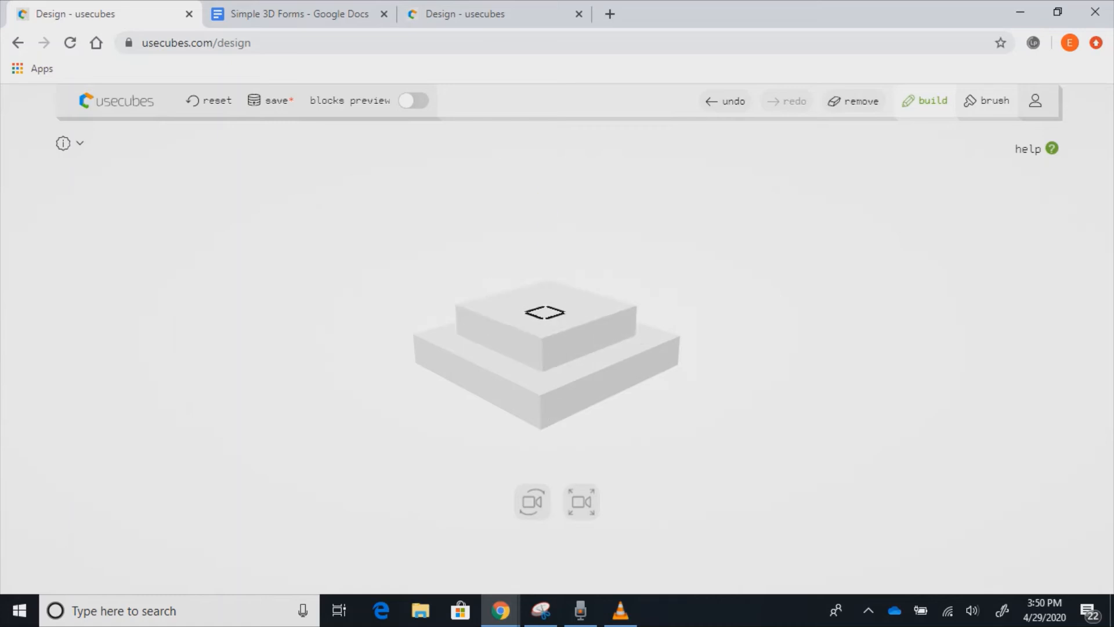
pyautogui.click(523, 306)
pyautogui.click(546, 299)
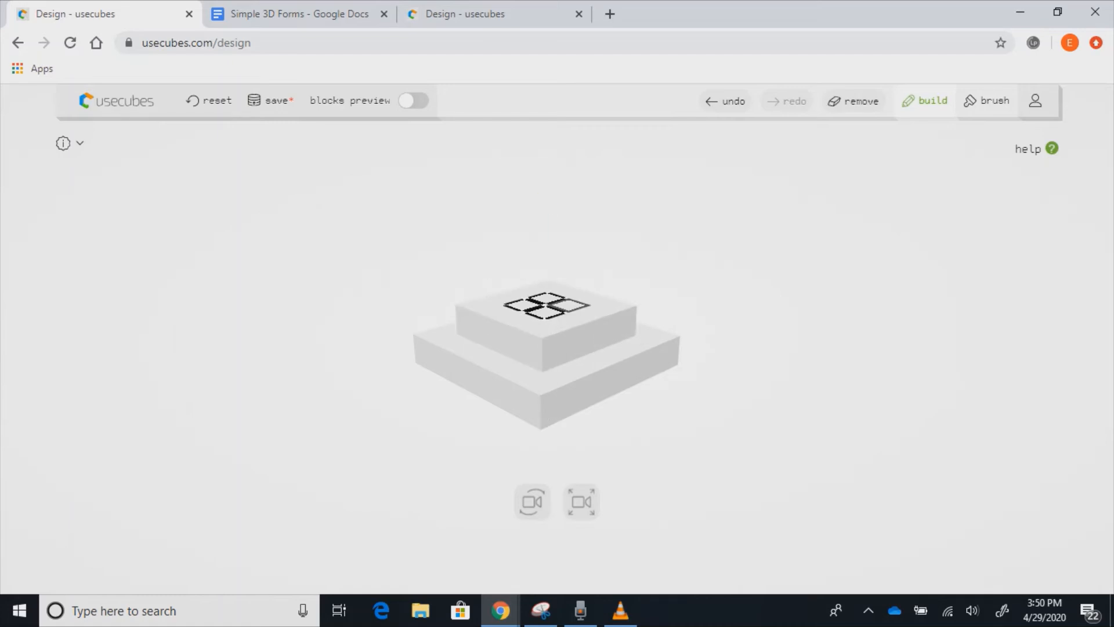
pyautogui.click(568, 305)
pyautogui.moveTo(546, 310); pyautogui.dragTo(545, 276)
# - Clear the selection and set the view rotating automatically around the pyramid
pyautogui.click(673, 413)
pyautogui.scroll(-5, 547, 360)
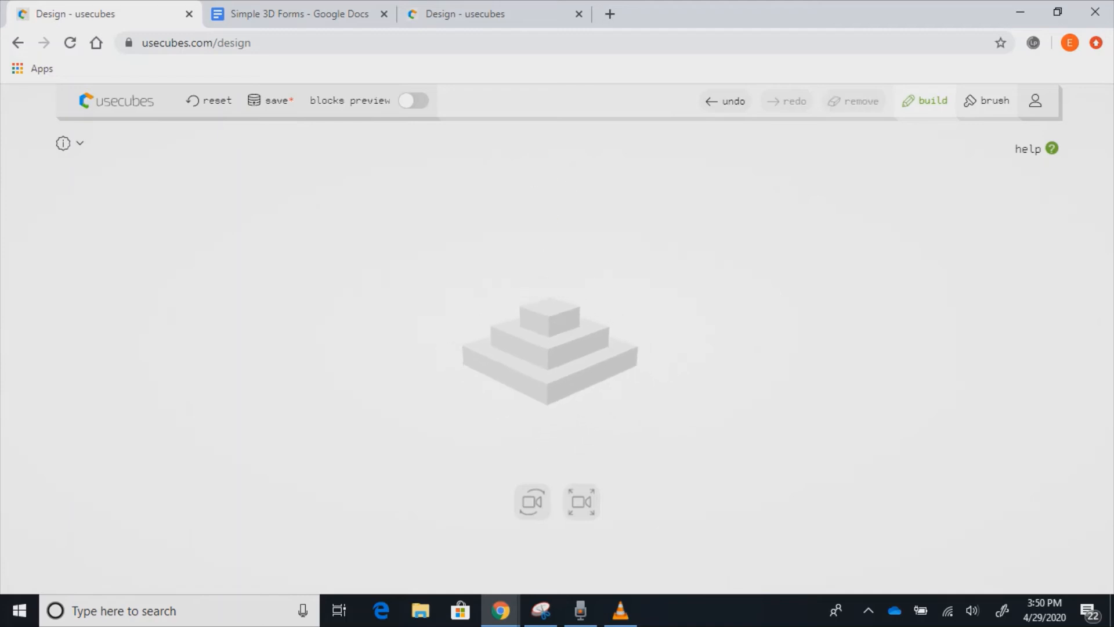
pyautogui.scroll(4, 546, 360)
pyautogui.click(532, 501)
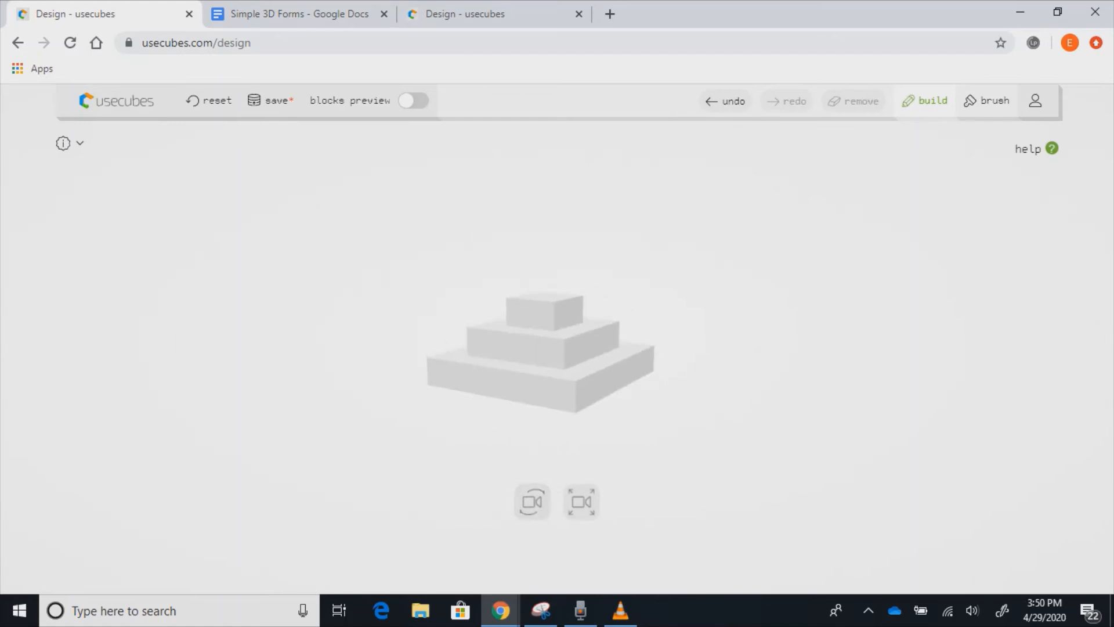
# - Switch to the Simple 3D Forms tab and scroll to its image of twelve 3D shapes
pyautogui.click(298, 14)
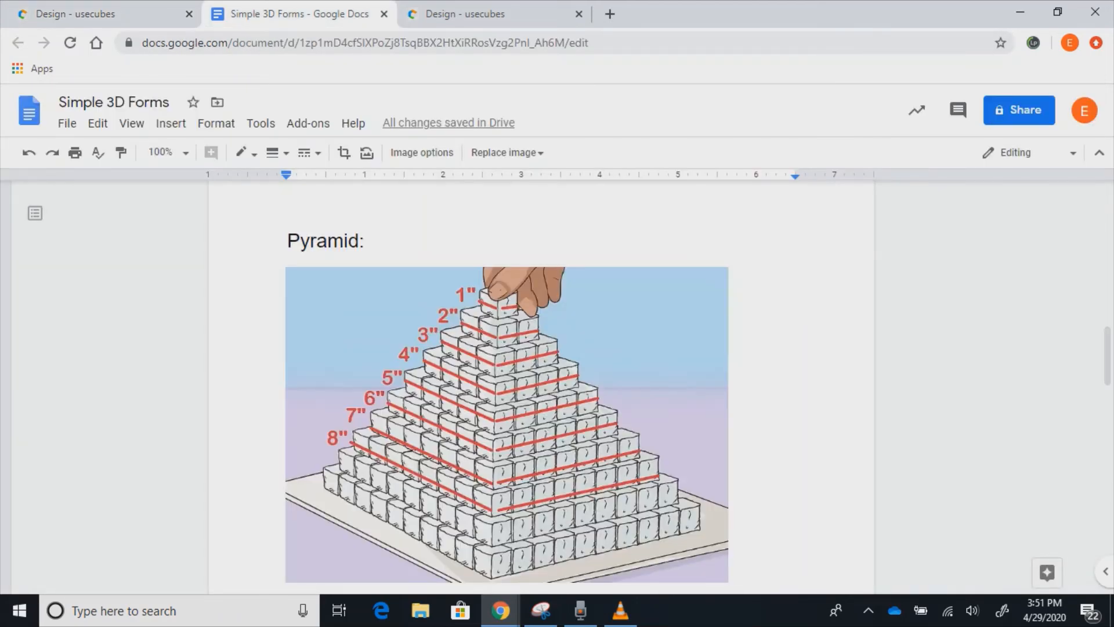
pyautogui.scroll(10, 540, 383)
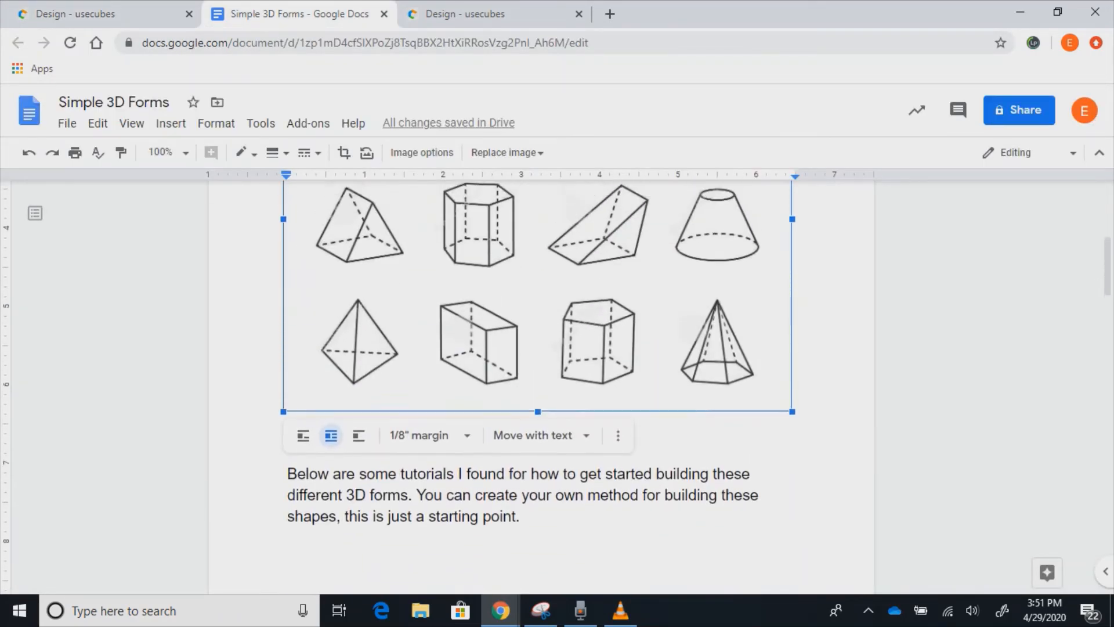
pyautogui.scroll(-2, 539, 383)
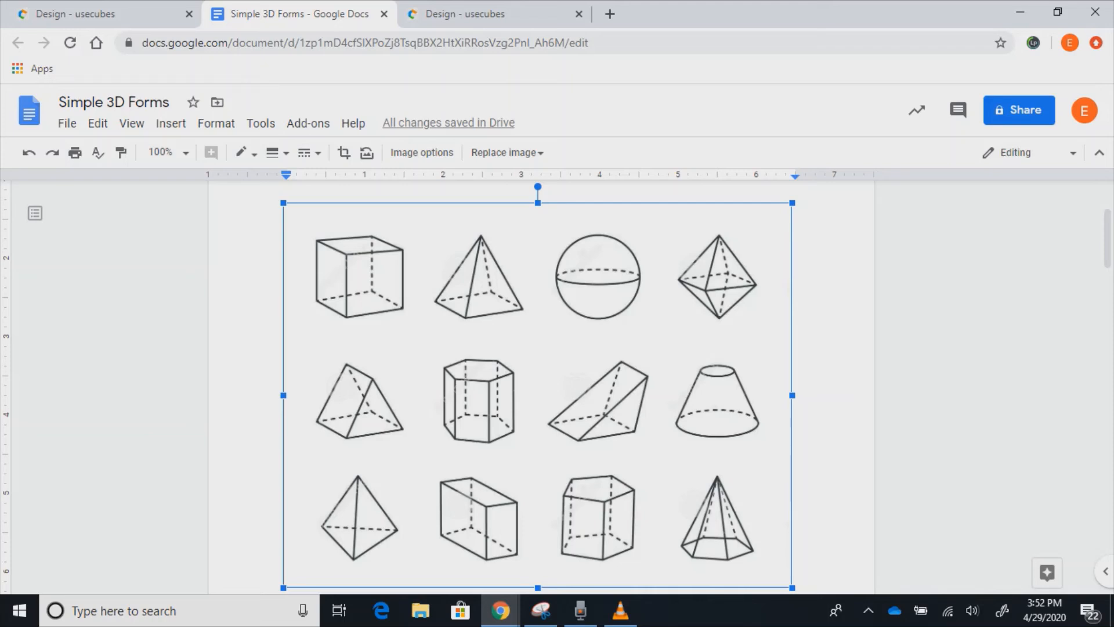
# - Back in usecubes, orbit to the underside and select the top row and right column of squares
pyautogui.click(105, 14)
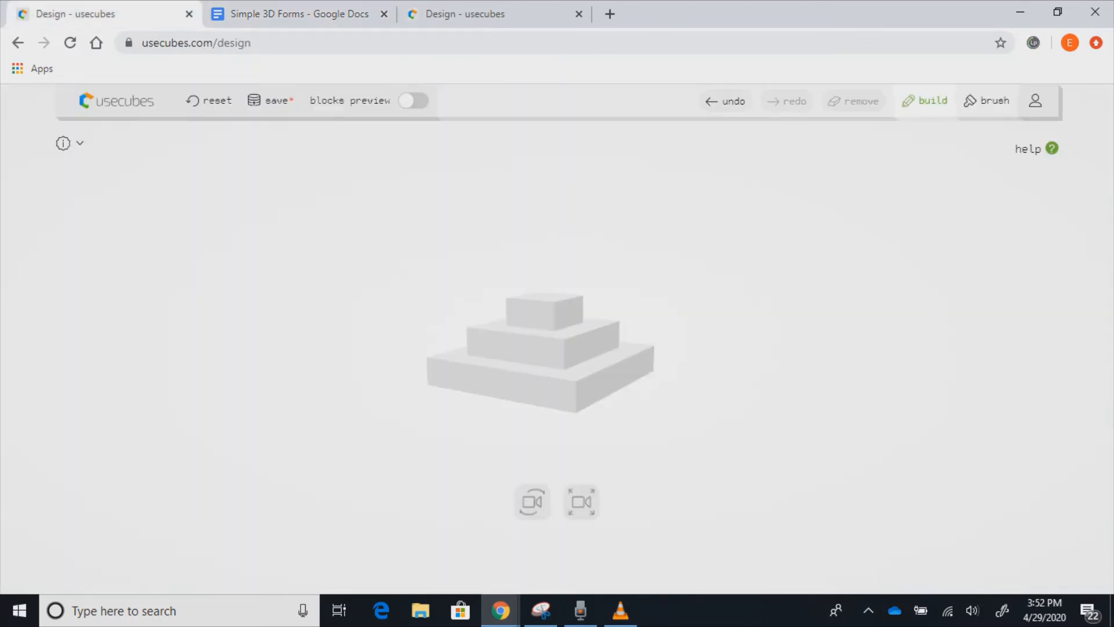
pyautogui.moveTo(532, 501); pyautogui.dragTo(583, 367)
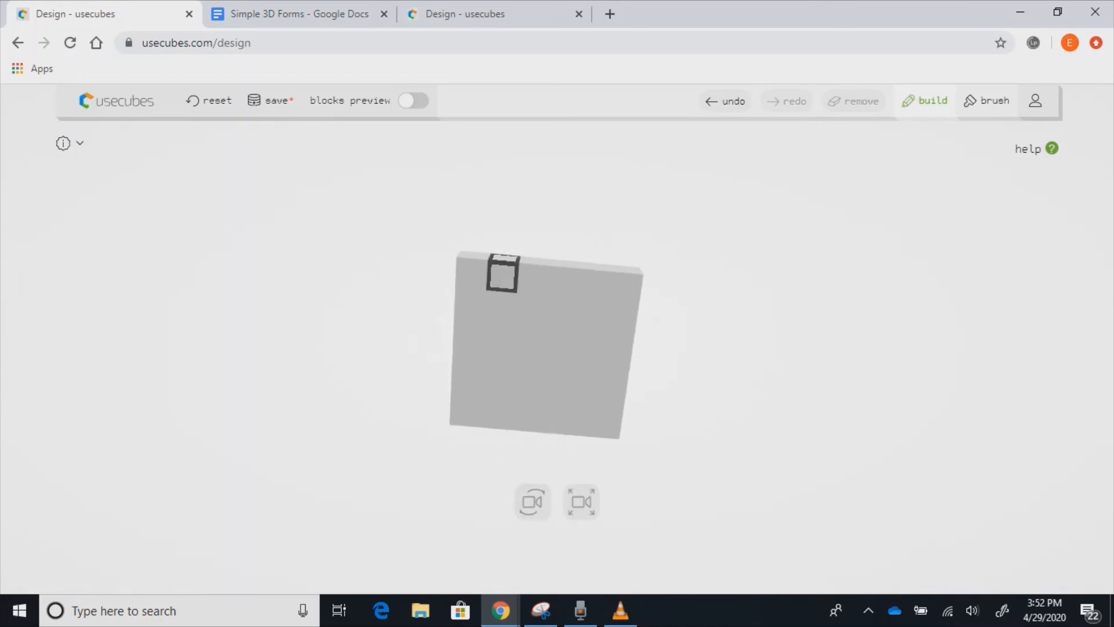
pyautogui.click(501, 306)
pyautogui.click(531, 310)
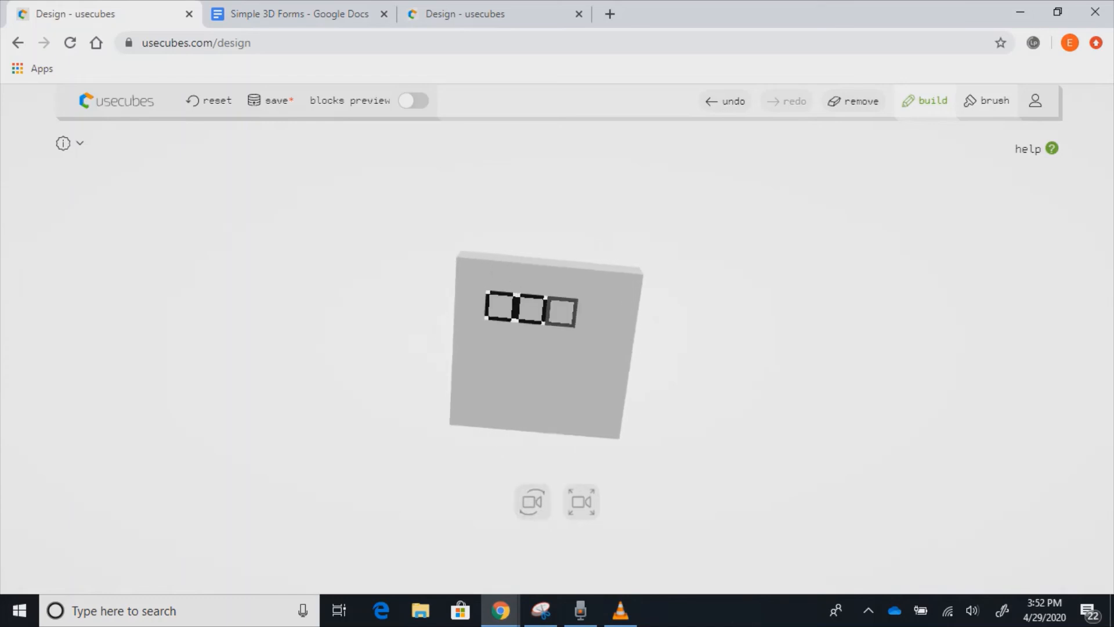
pyautogui.click(561, 312)
pyautogui.click(591, 314)
pyautogui.click(588, 343)
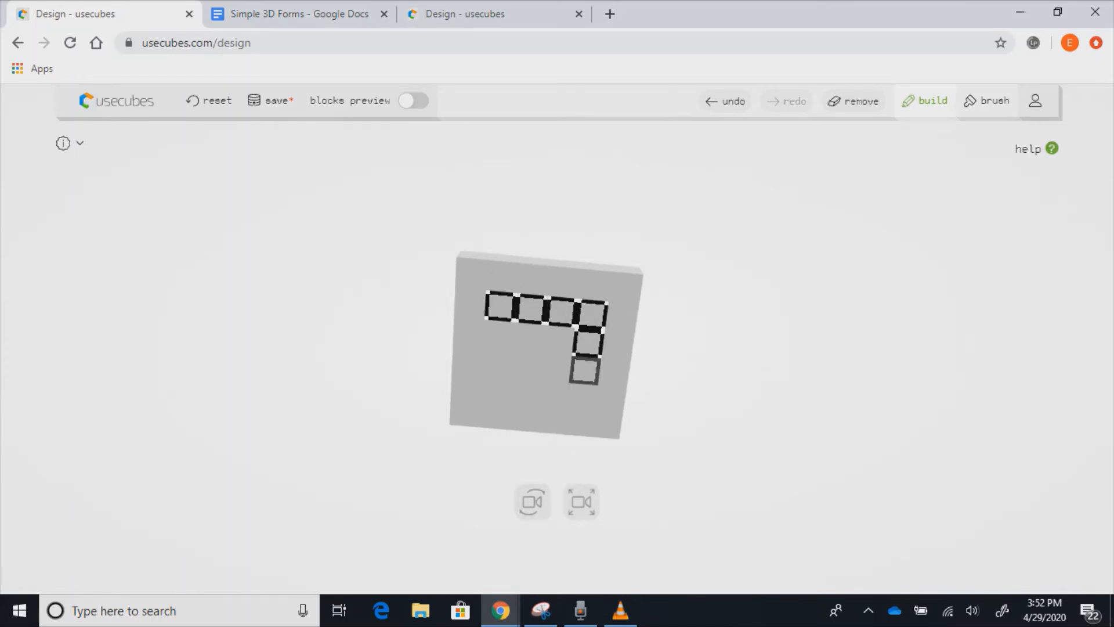
pyautogui.click(584, 370)
pyautogui.click(581, 398)
pyautogui.click(553, 395)
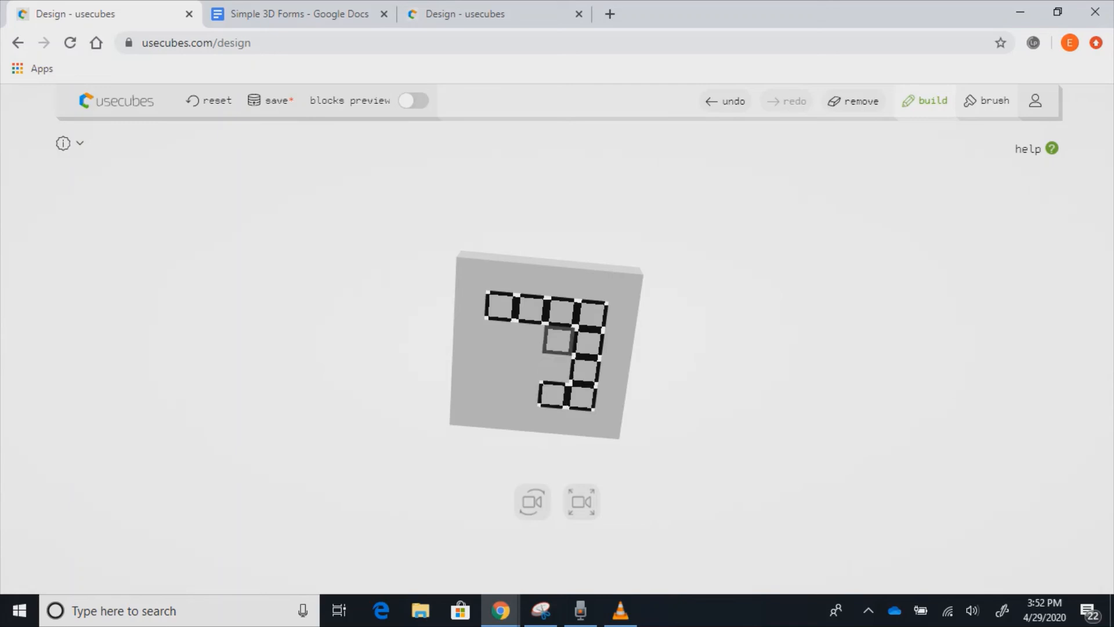
# - Fill in the remaining squares to complete a 4×4 selection on the underside
pyautogui.click(558, 341)
pyautogui.click(555, 367)
pyautogui.click(527, 365)
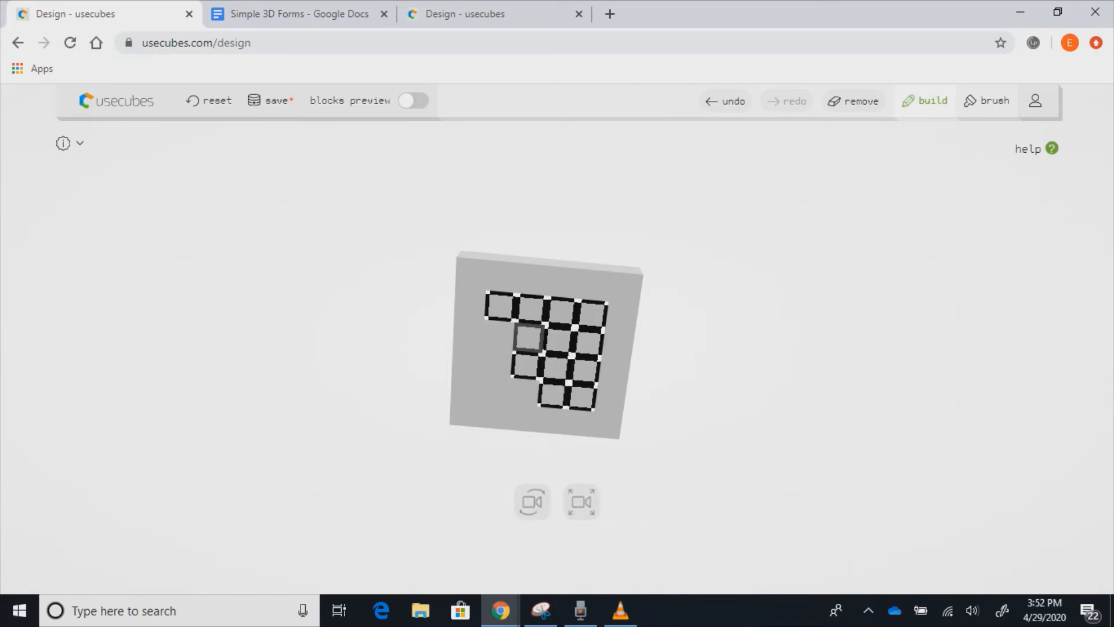
pyautogui.click(529, 337)
pyautogui.click(499, 335)
pyautogui.click(496, 362)
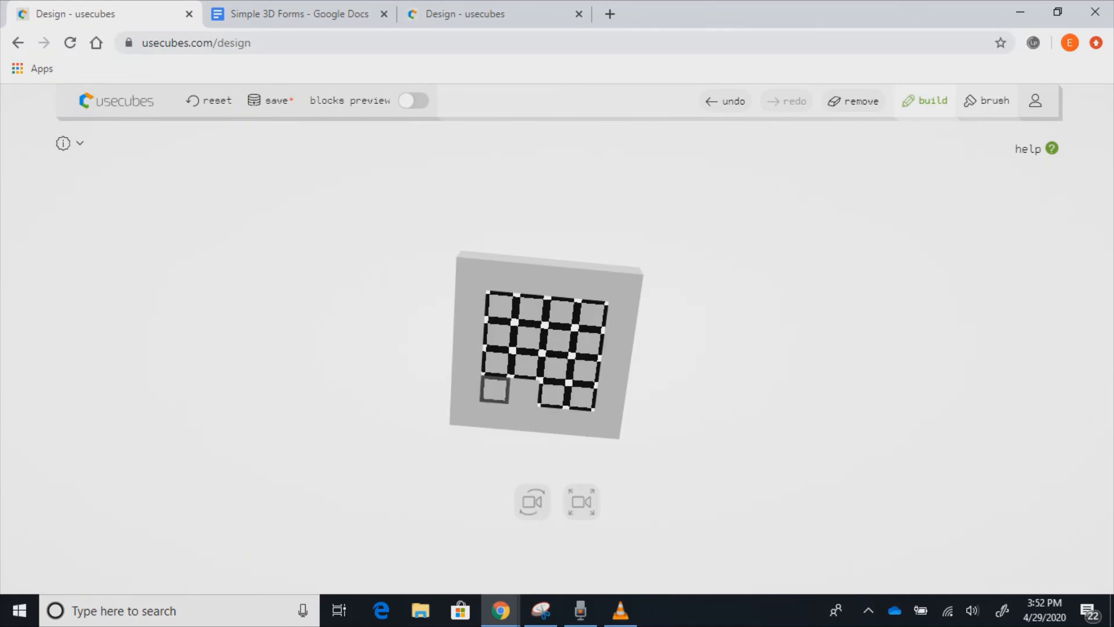
pyautogui.click(495, 389)
pyautogui.click(524, 391)
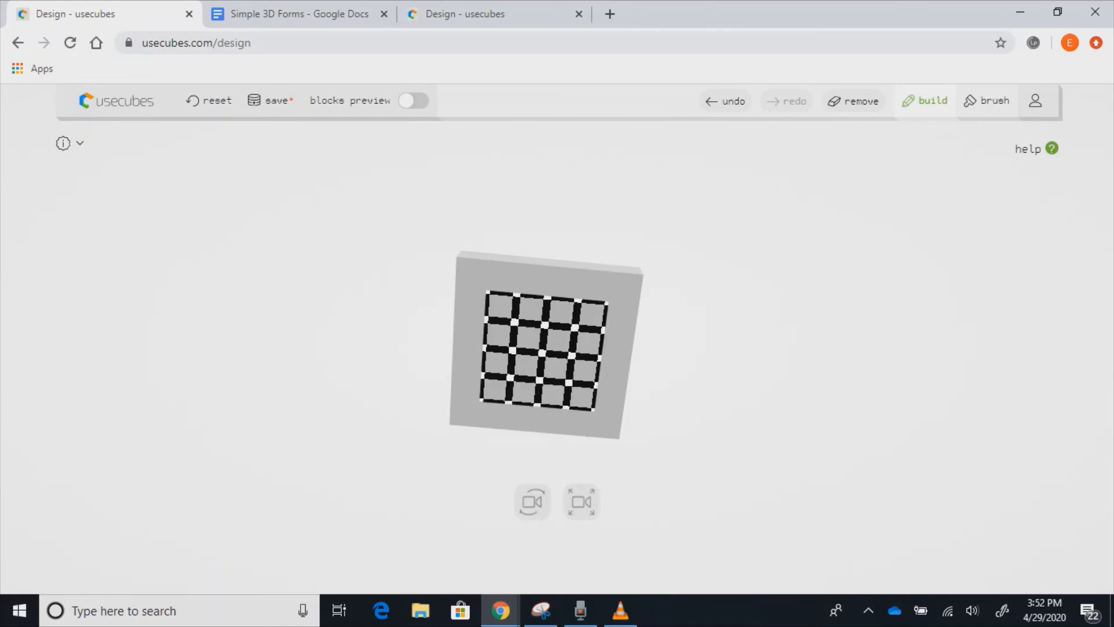
# - Extrude the 4×4 selection down one layer, then add a 2×2 block below it
pyautogui.click(532, 501)
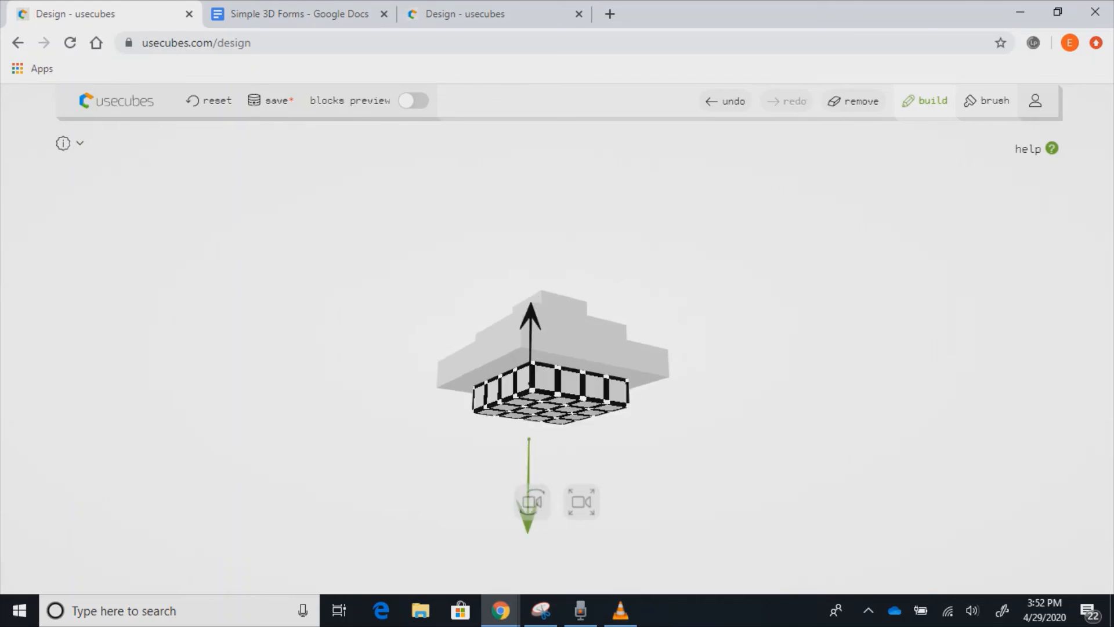
pyautogui.moveTo(528, 413)
pyautogui.mouseDown()
pyautogui.moveTo(540, 398)
pyautogui.moveTo(572, 395)
pyautogui.moveTo(529, 397)
pyautogui.mouseUp()
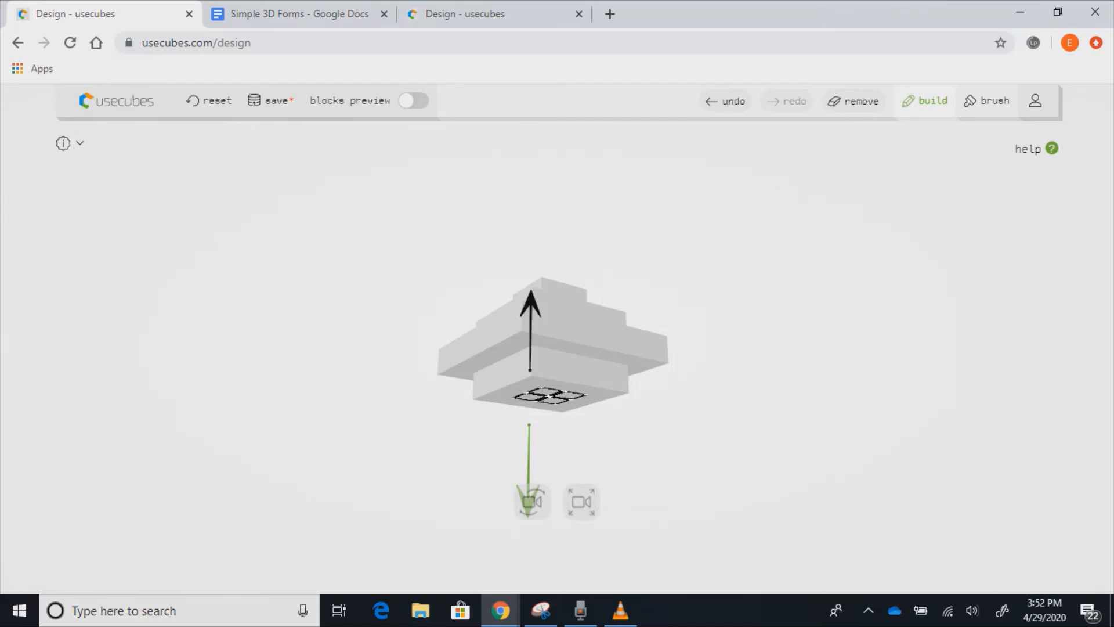
pyautogui.moveTo(528, 513); pyautogui.dragTo(528, 548)
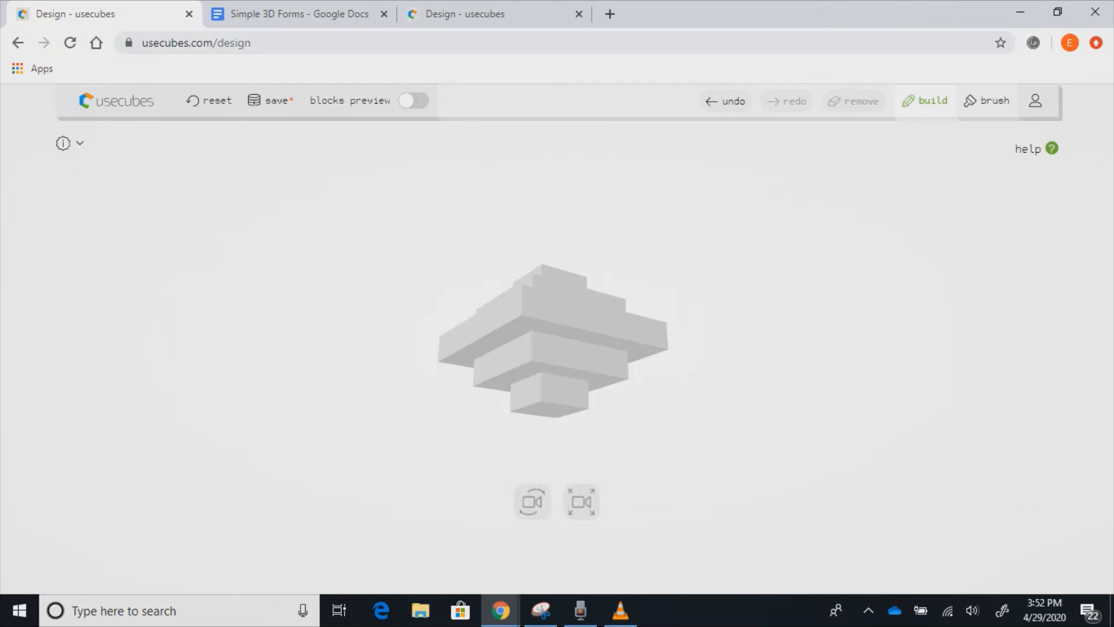
pyautogui.scroll(5, 553, 340)
pyautogui.scroll(-5, 552, 340)
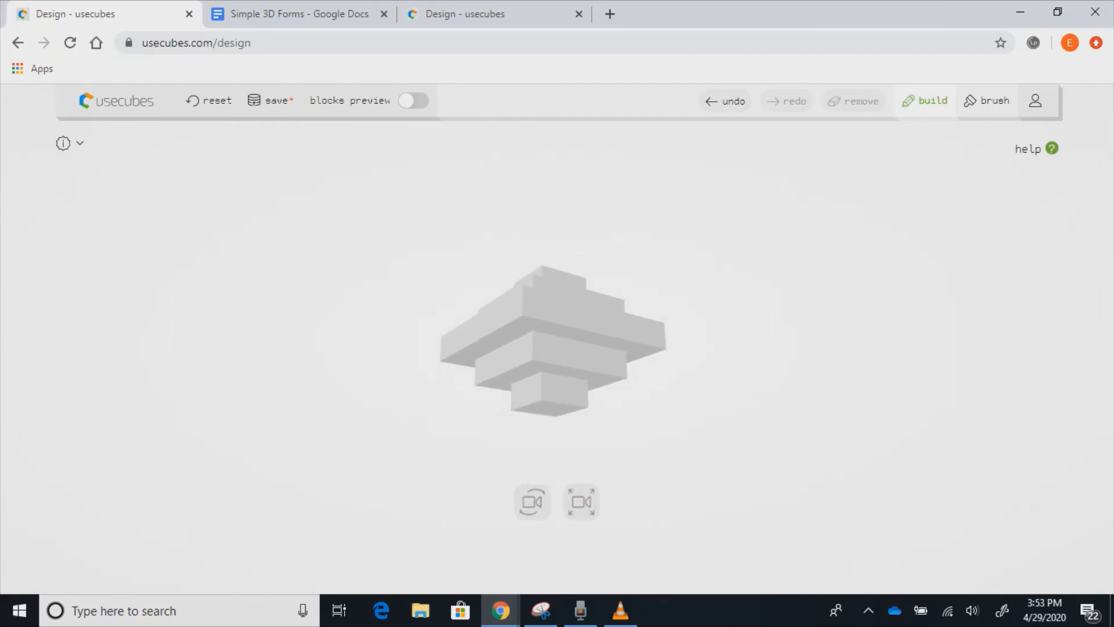
pyautogui.moveTo(557, 342)
pyautogui.mouseDown()
pyautogui.moveTo(535, 371)
pyautogui.moveTo(510, 374)
pyautogui.moveTo(588, 374)
pyautogui.moveTo(569, 282)
pyautogui.moveTo(543, 371)
pyautogui.moveTo(545, 418)
pyautogui.moveTo(574, 363)
pyautogui.moveTo(566, 345)
pyautogui.mouseUp()
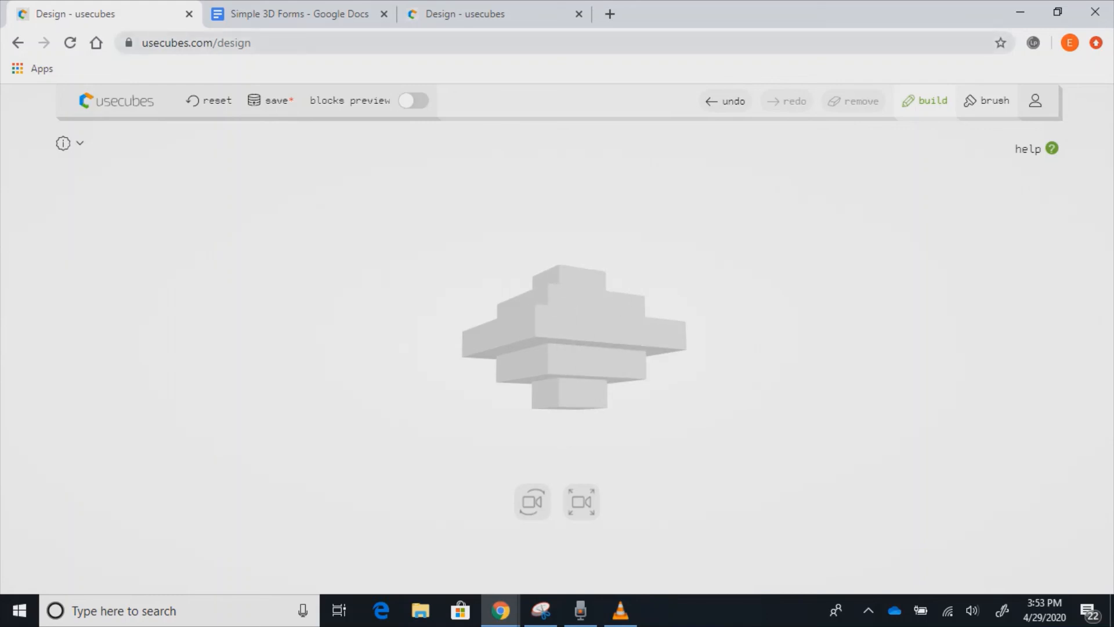
pyautogui.click(302, 14)
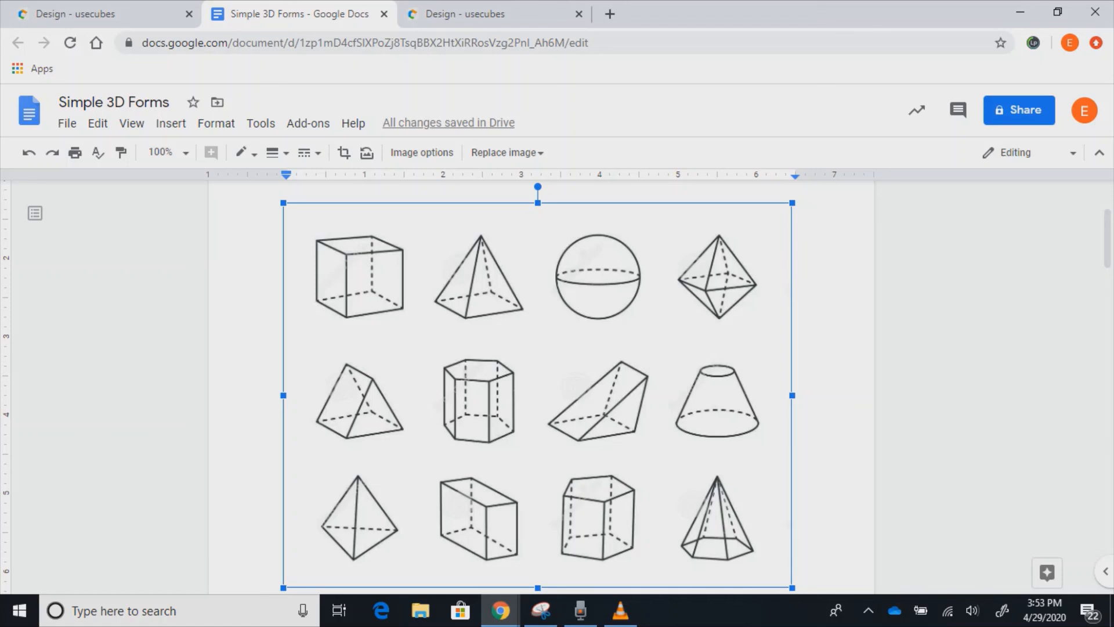
pyautogui.click(105, 13)
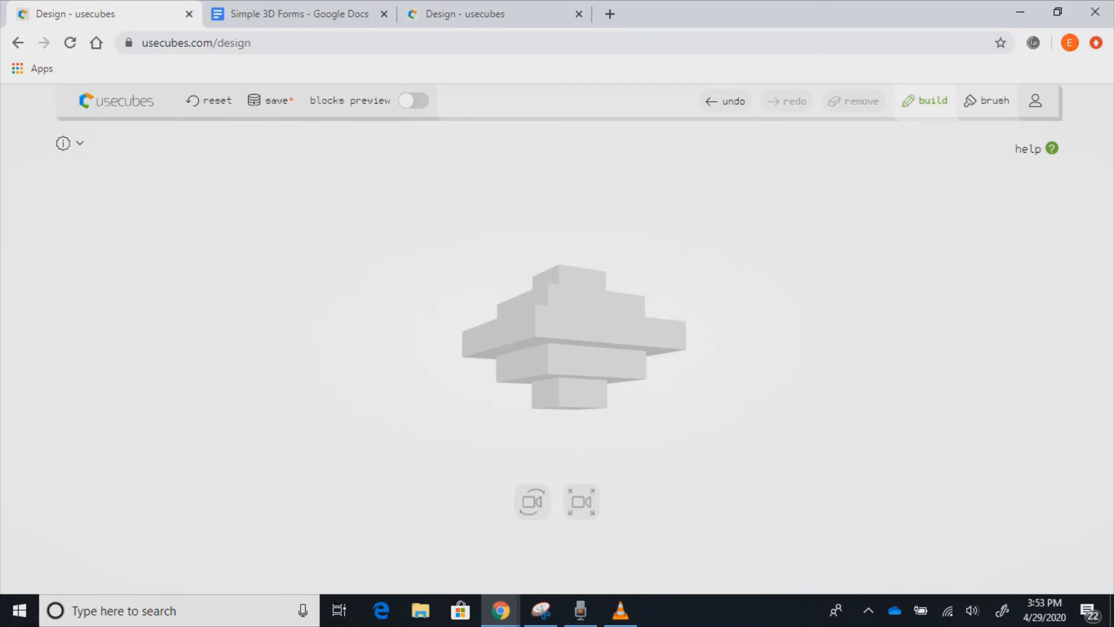
pyautogui.moveTo(581, 325); pyautogui.dragTo(842, 348)
# - Switch to colour painting mode and launch Snipping Tool from the taskbar
pyautogui.click(987, 101)
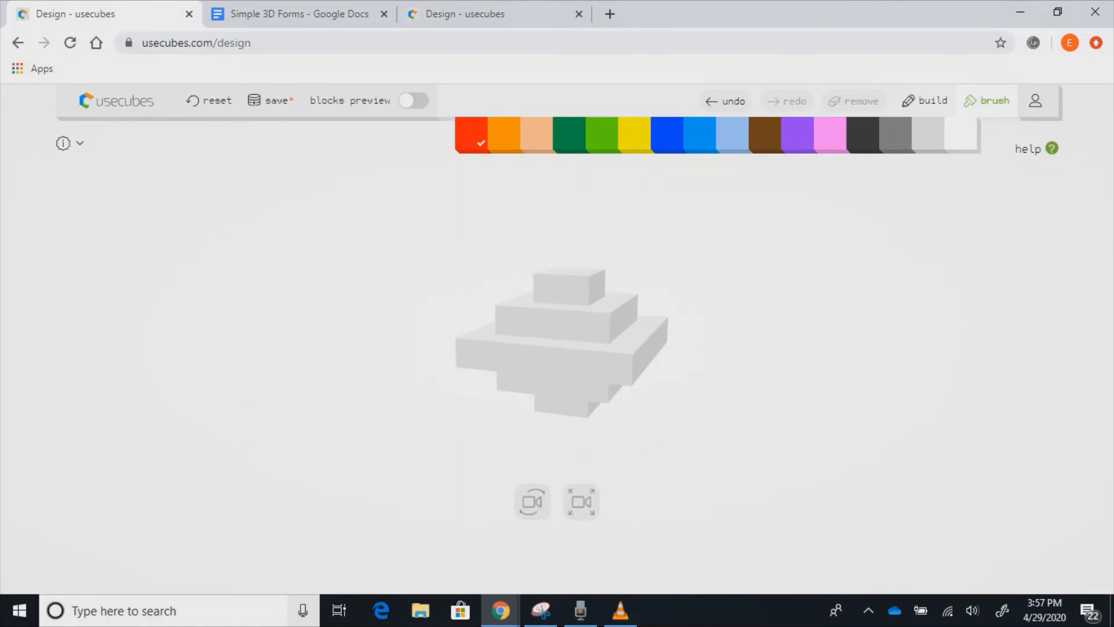
pyautogui.click(540, 611)
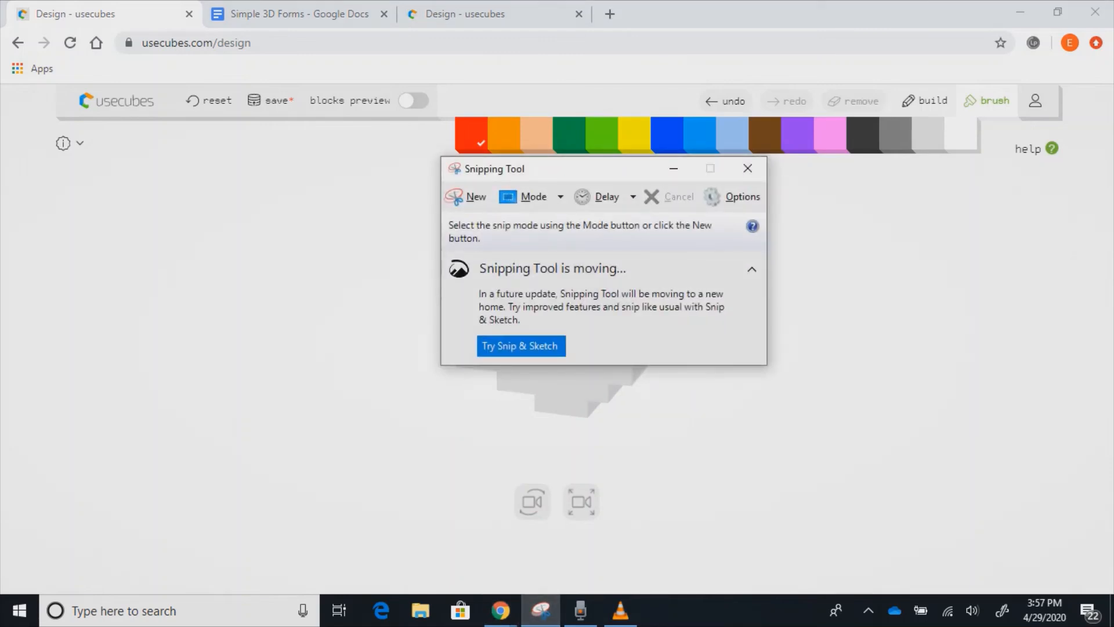
# - Move Snipping Tool aside and snip a rectangle around the double-pyramid cube model
pyautogui.moveTo(580, 168); pyautogui.dragTo(882, 176)
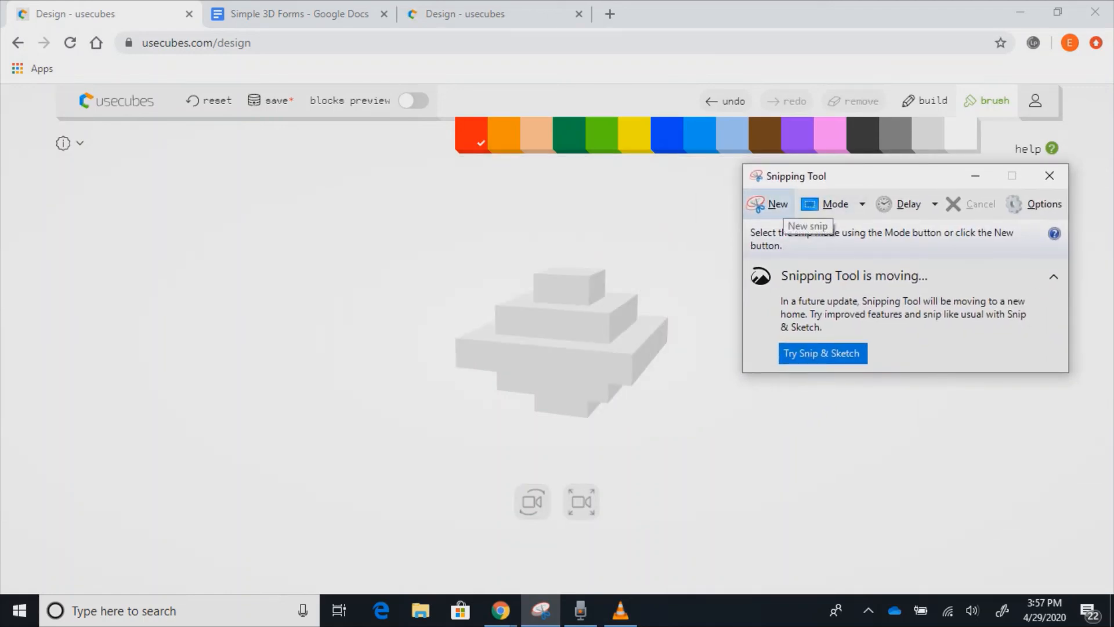
pyautogui.click(771, 205)
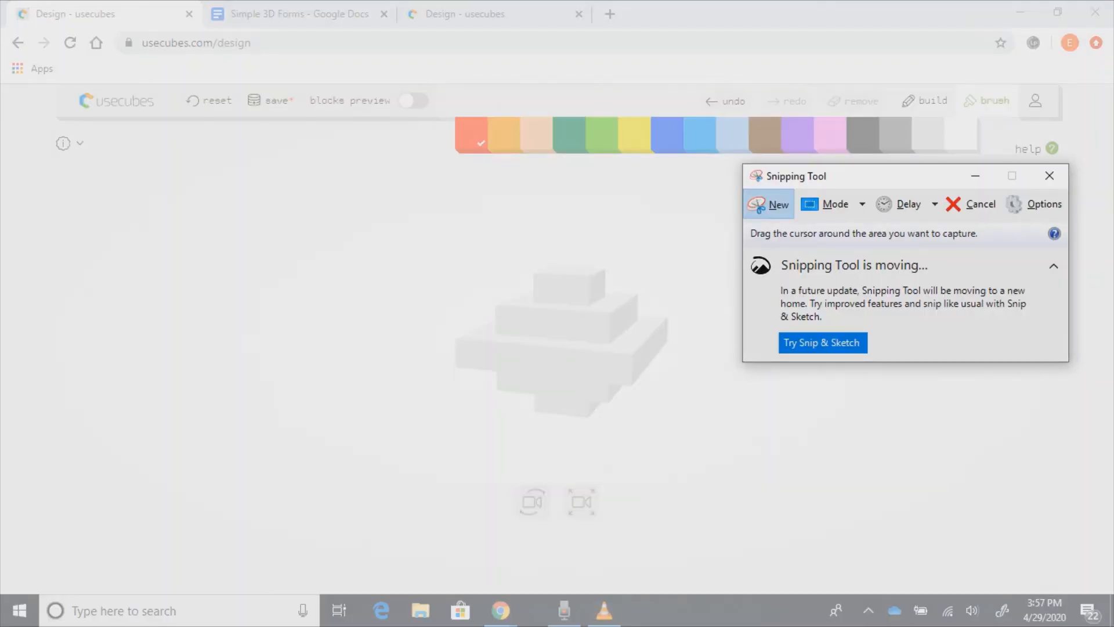
pyautogui.moveTo(317, 151); pyautogui.dragTo(769, 474)
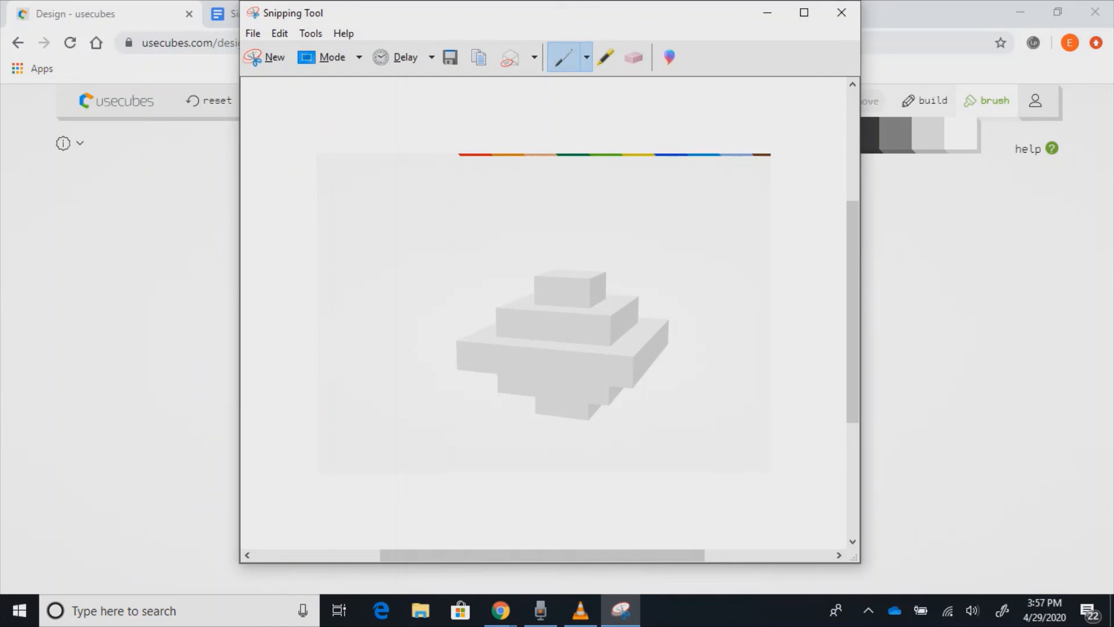
pyautogui.click(253, 34)
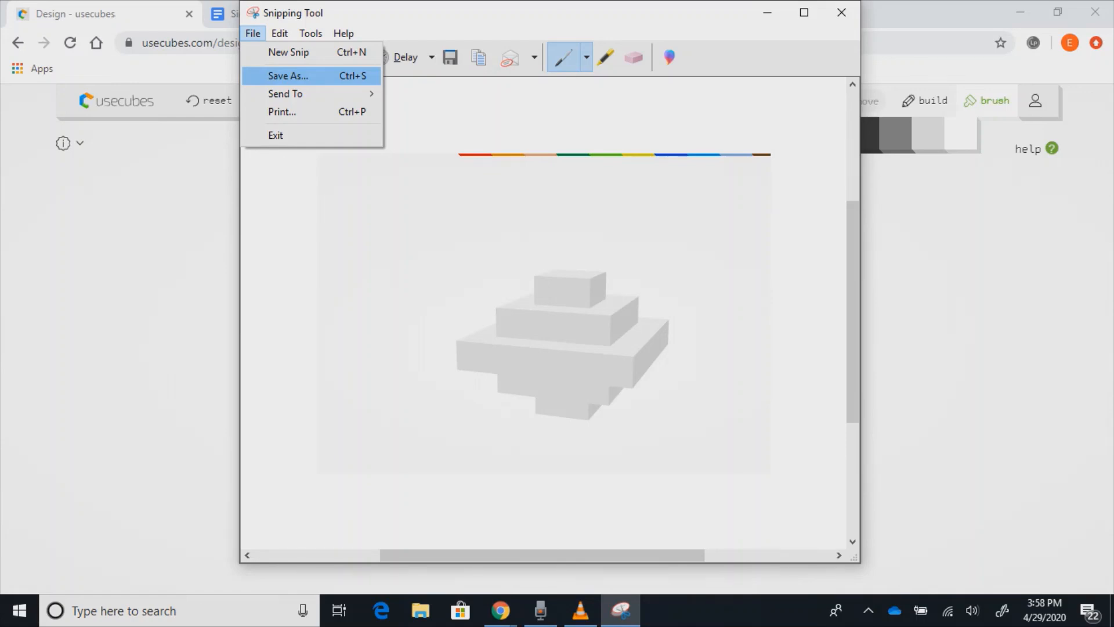
pyautogui.press('Escape')
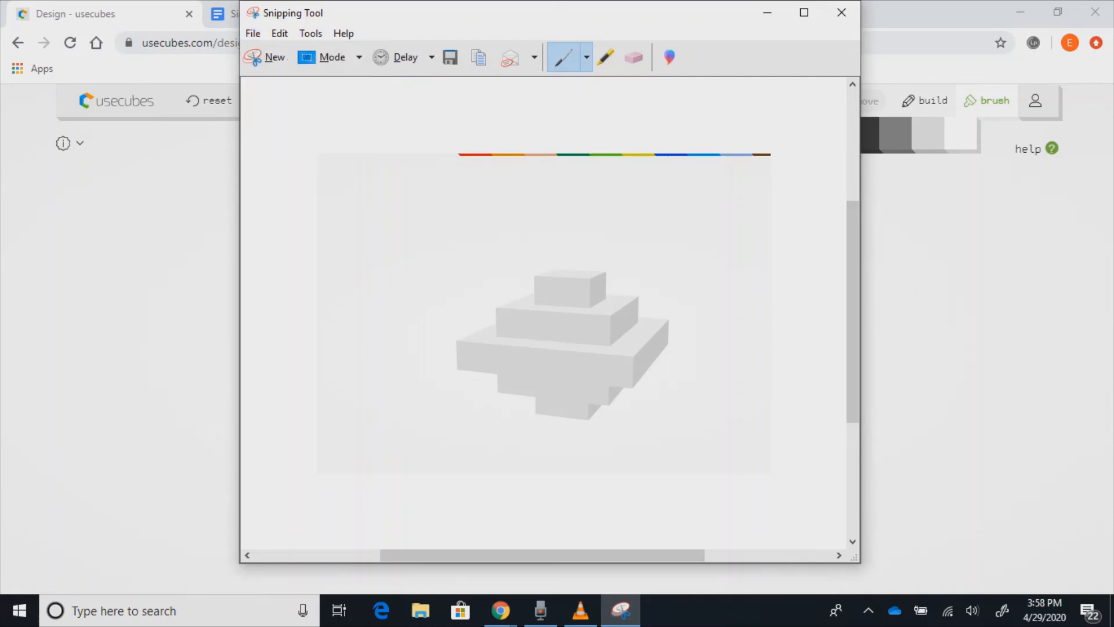